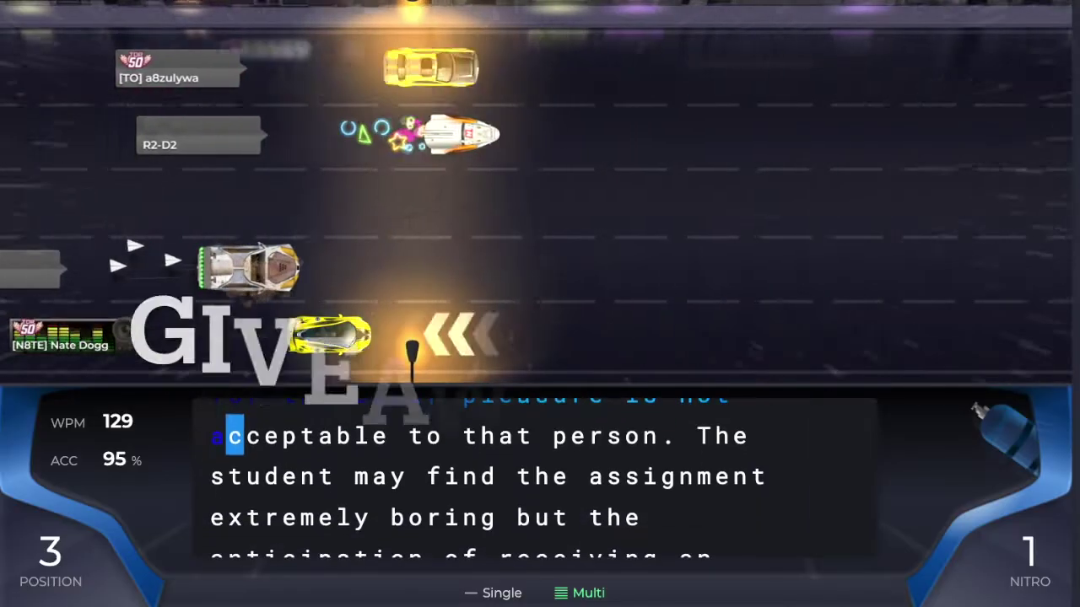
# Enter the race passage "acceptable to that person. The".
pyautogui.write('acceptable to that person. The')
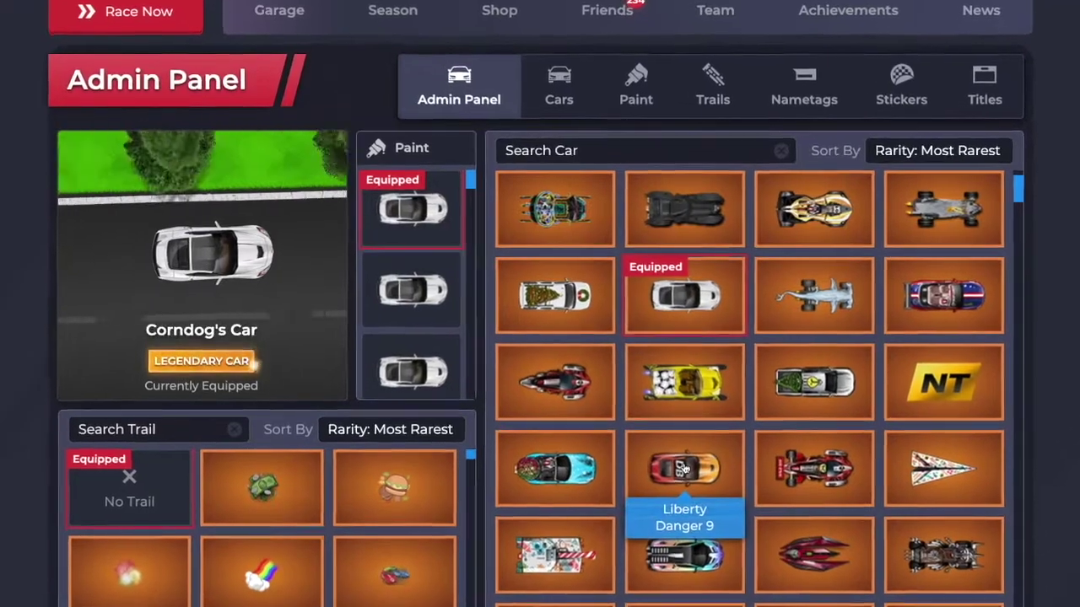
# Equip the Liberty Danger 9 car and the NT Gold car in the Admin Panel's rarest-first car list.
pyautogui.click(680, 466)
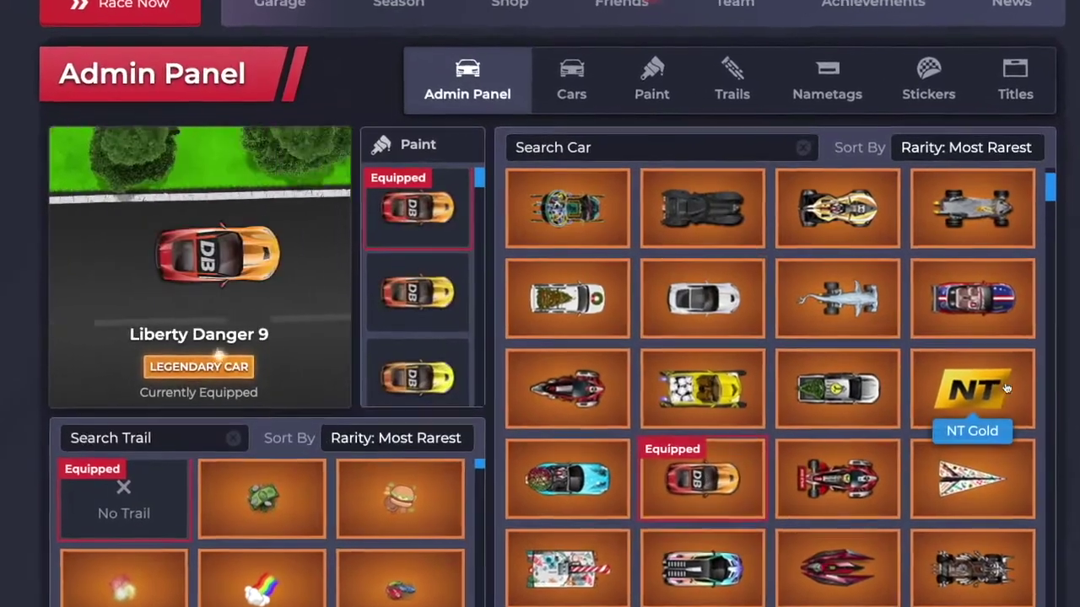
pyautogui.click(1017, 394)
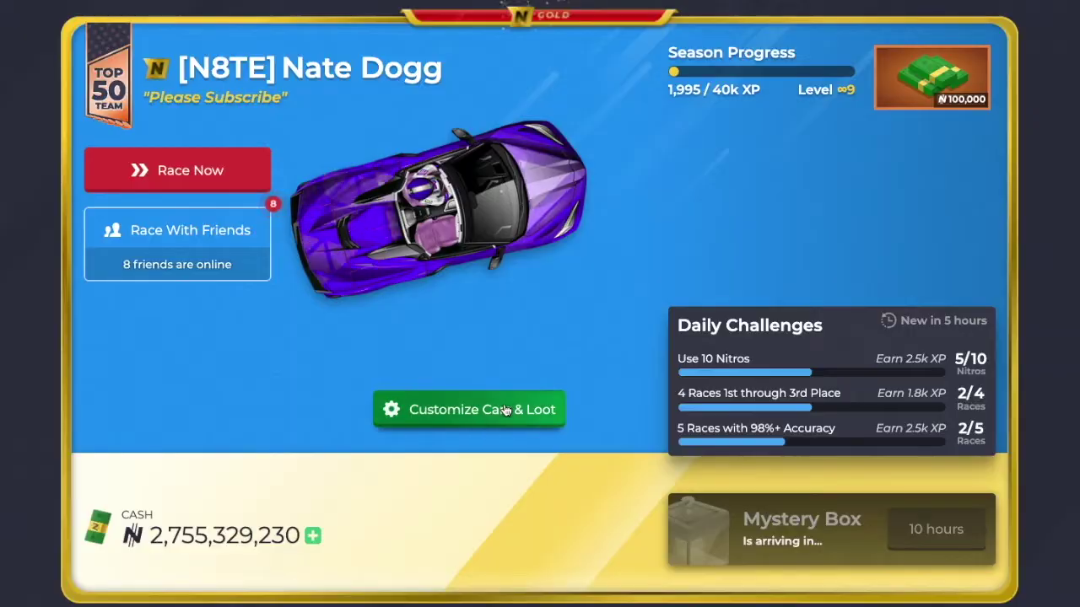
# Open car and loot customization from the garage and switch to the Admin Panel view.
pyautogui.click(504, 410)
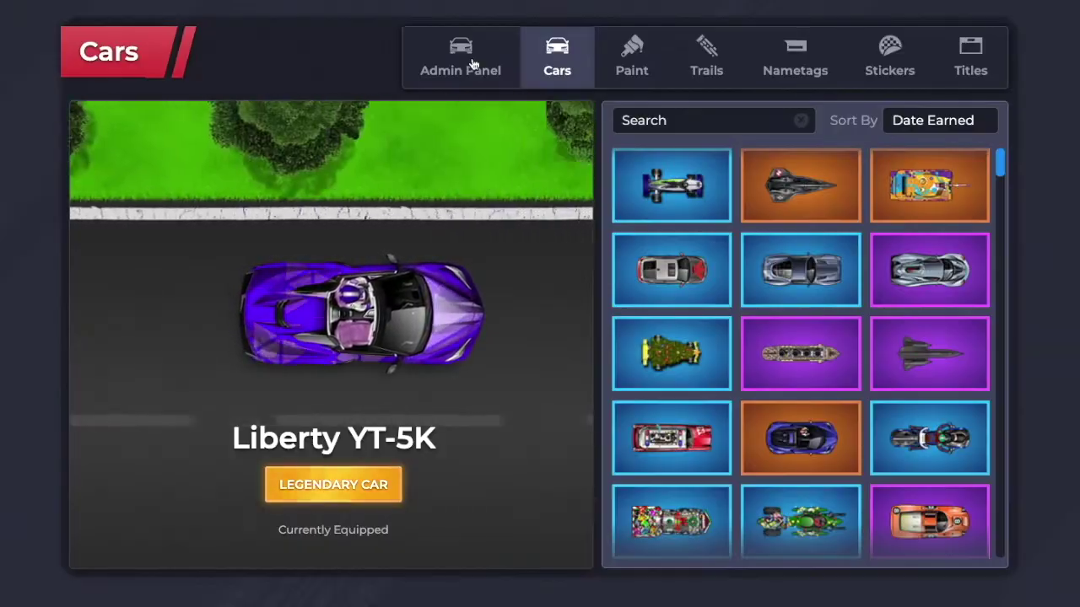
pyautogui.click(461, 59)
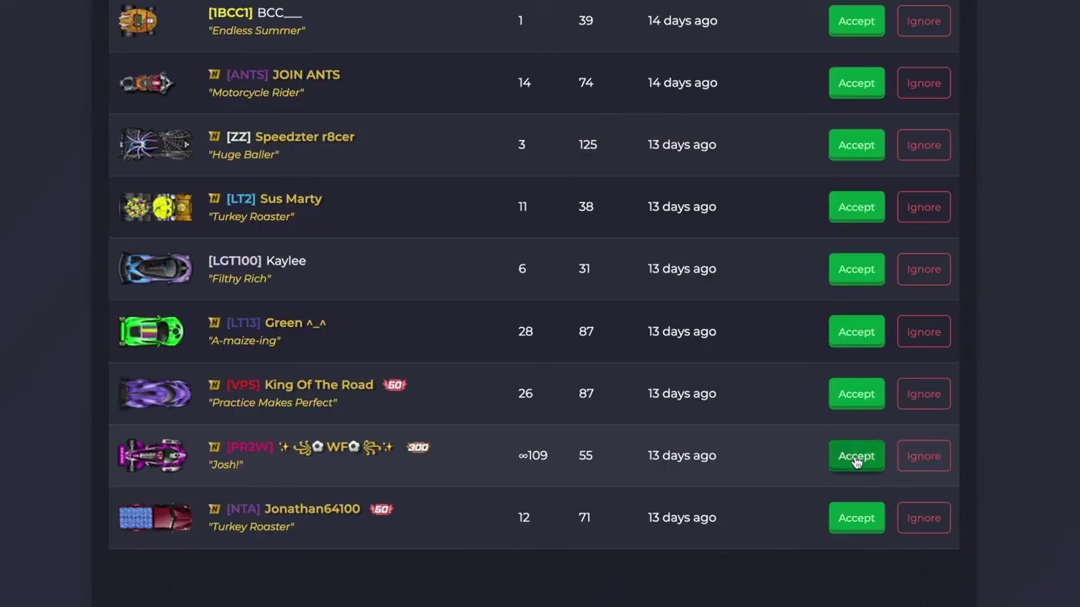
# Accept the second-to-last pending friend request in the list.
pyautogui.click(856, 459)
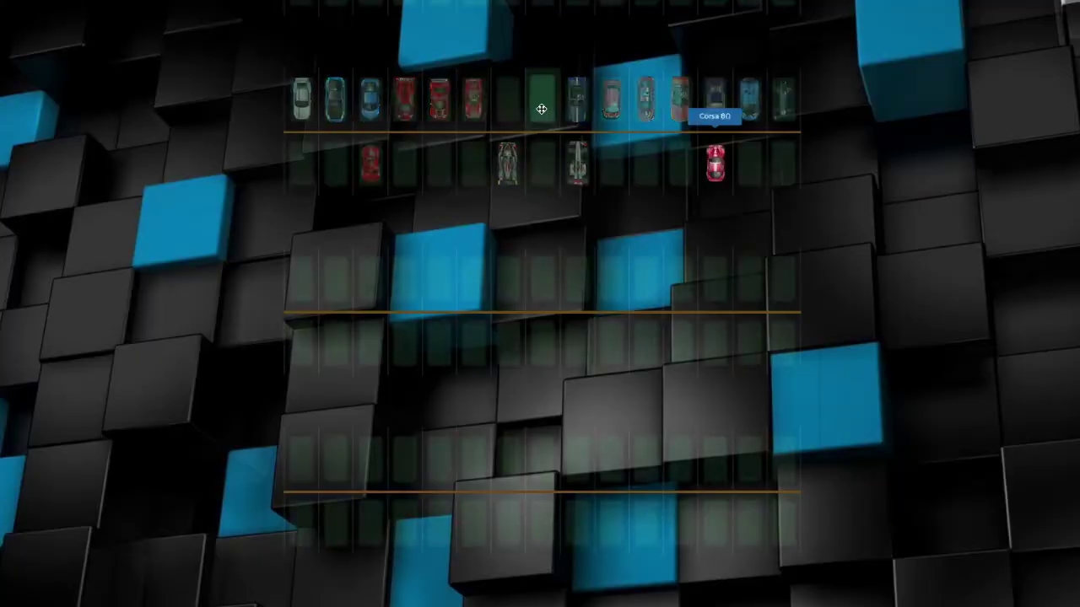
# Rearrange four cars from the garage's upper row into other parking slots.
pyautogui.moveTo(715, 99); pyautogui.dragTo(680, 278)
pyautogui.moveTo(784, 97); pyautogui.dragTo(578, 453)
pyautogui.moveTo(749, 97); pyautogui.dragTo(507, 458)
pyautogui.moveTo(370, 97); pyautogui.dragTo(344, 103)
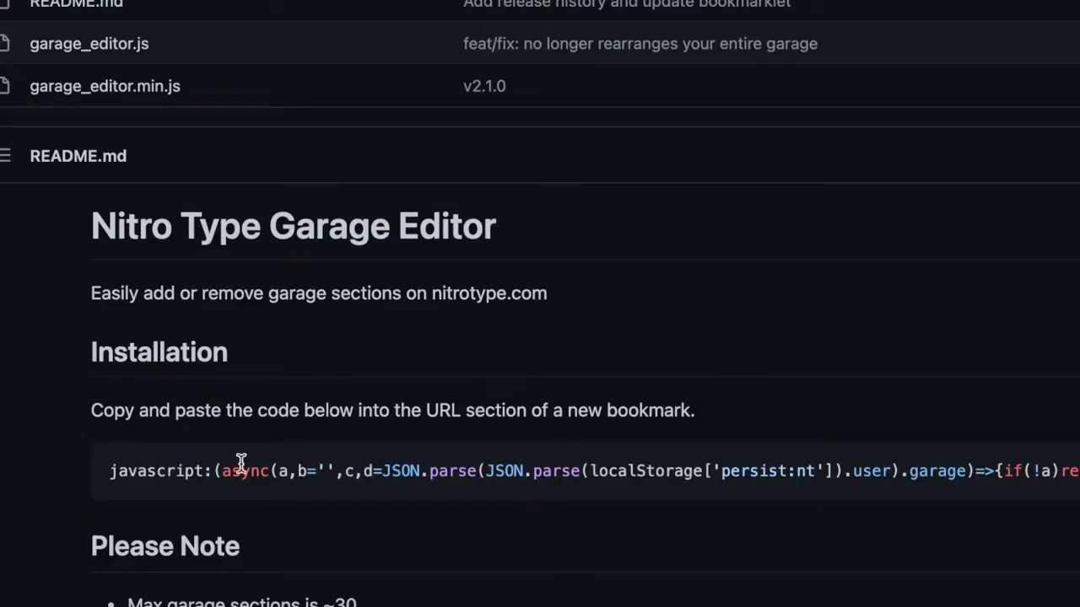
# Copy the Nitro Type Garage Editor code from the README and save it as a bookmark named Garage.
pyautogui.tripleClick(240, 463)
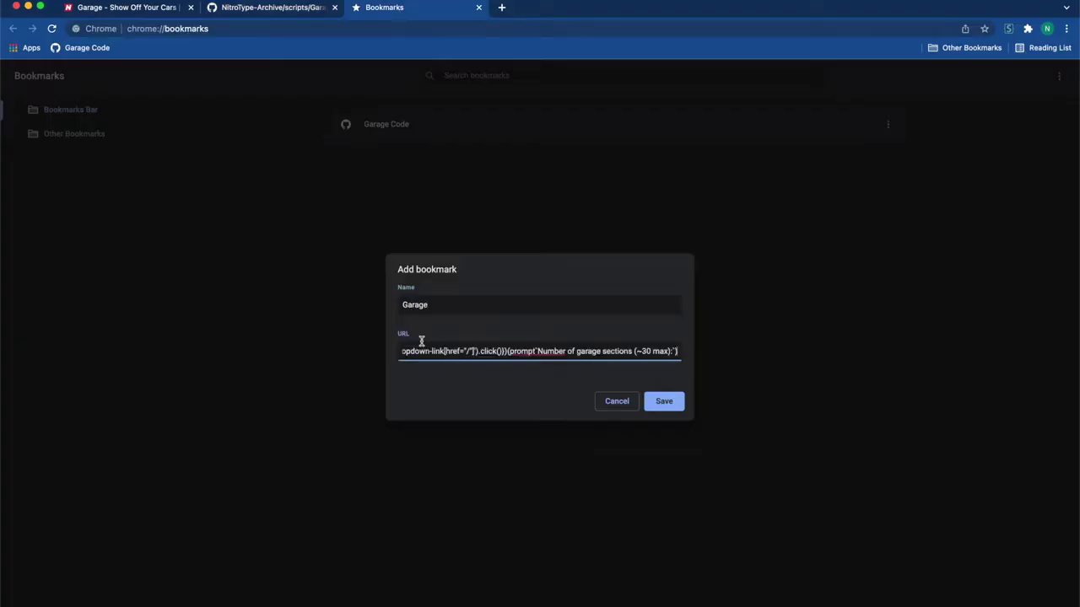
pyautogui.click(670, 404)
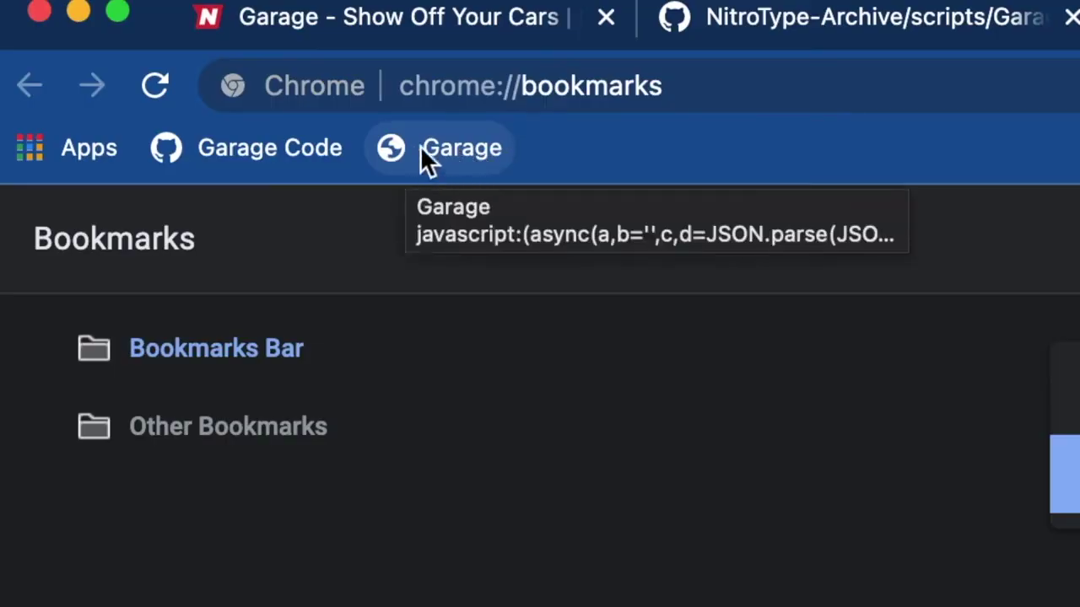
# Run the Garage bookmark on the Nitro Type garage page and set the number of garage sections to 3.
pyautogui.click(490, 133)
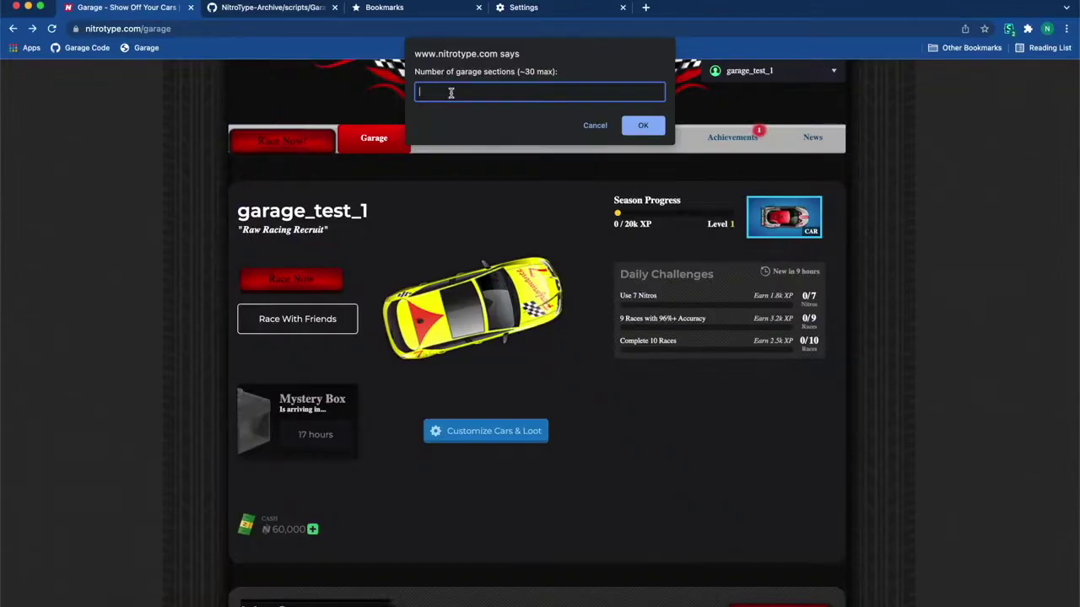
pyautogui.write('3')
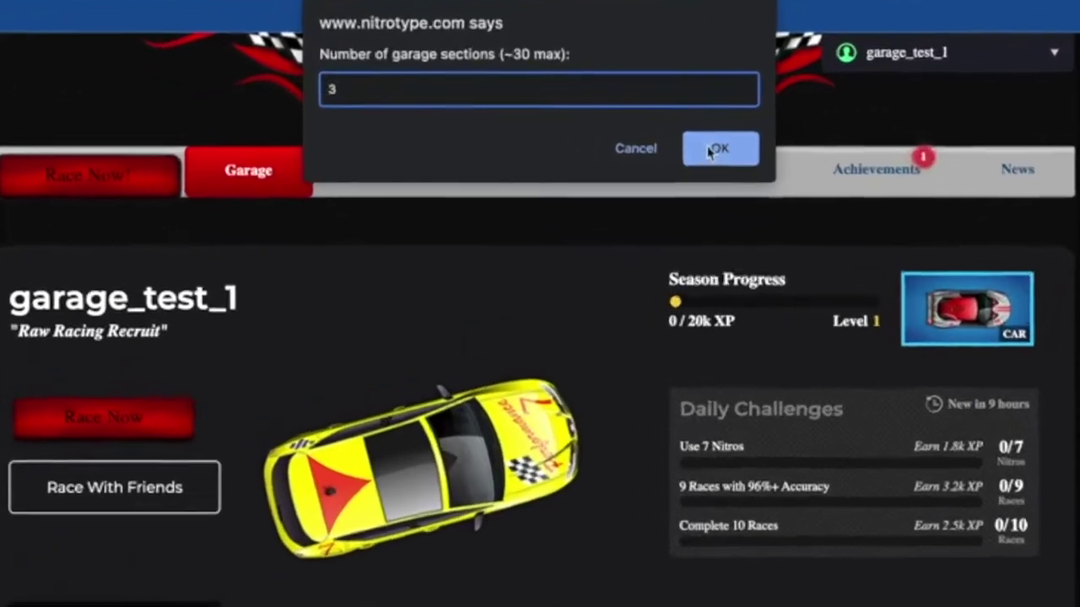
pyautogui.click(691, 139)
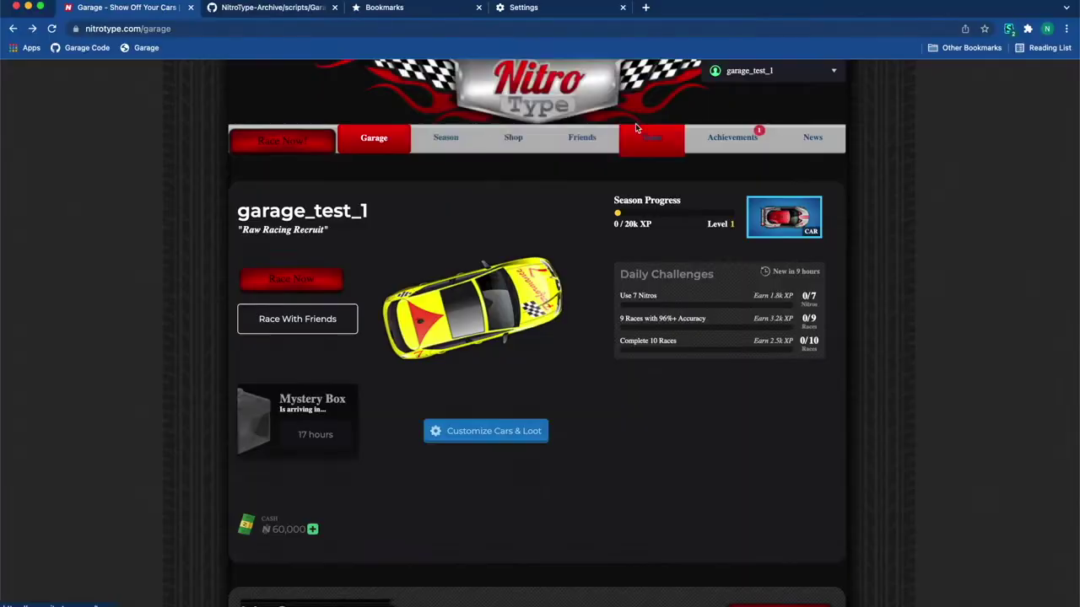
pyautogui.press('Return')
pyautogui.scroll(-5, 872, 212)
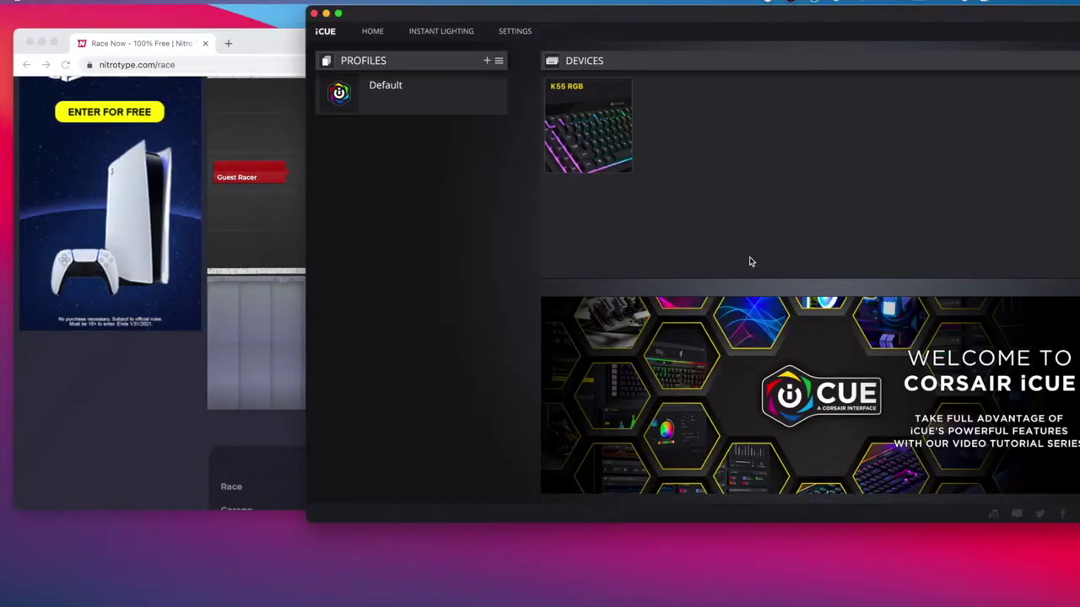
# In Corsair iCUE, set up a K55 RGB text macro reading "By typing this text you are setting your qualifying typing speed.".
pyautogui.click(588, 127)
pyautogui.click(362, 137)
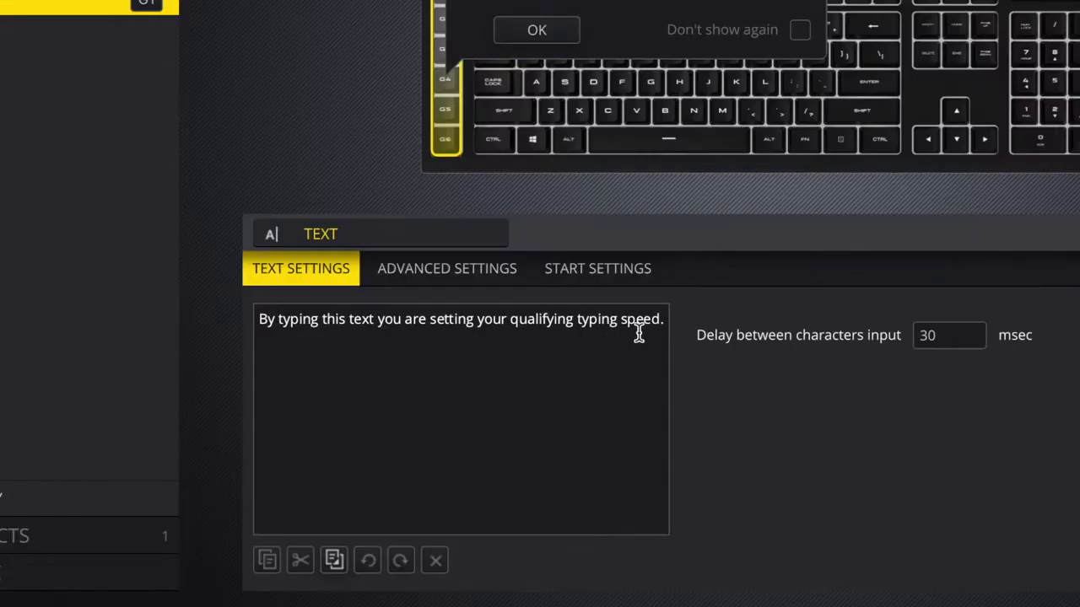
pyautogui.tripleClick(619, 315)
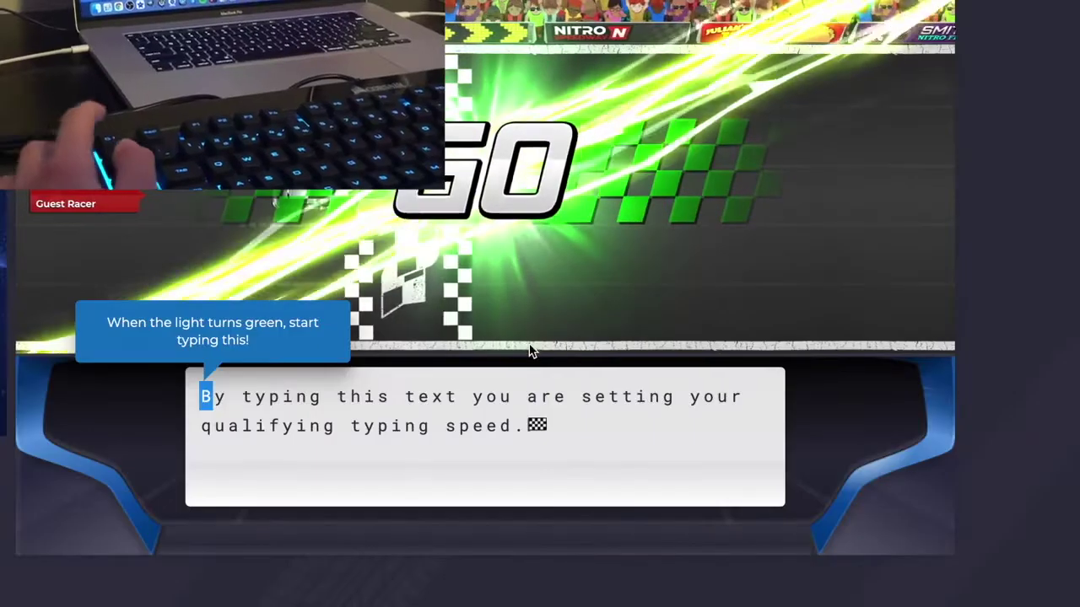
# Complete the Nitro Type qualifying race with "By typing this text you are setting your qualifying typing speed." and highlight the resulting speed.
pyautogui.write('By typing this text you are setting your qualifying typing speed.')
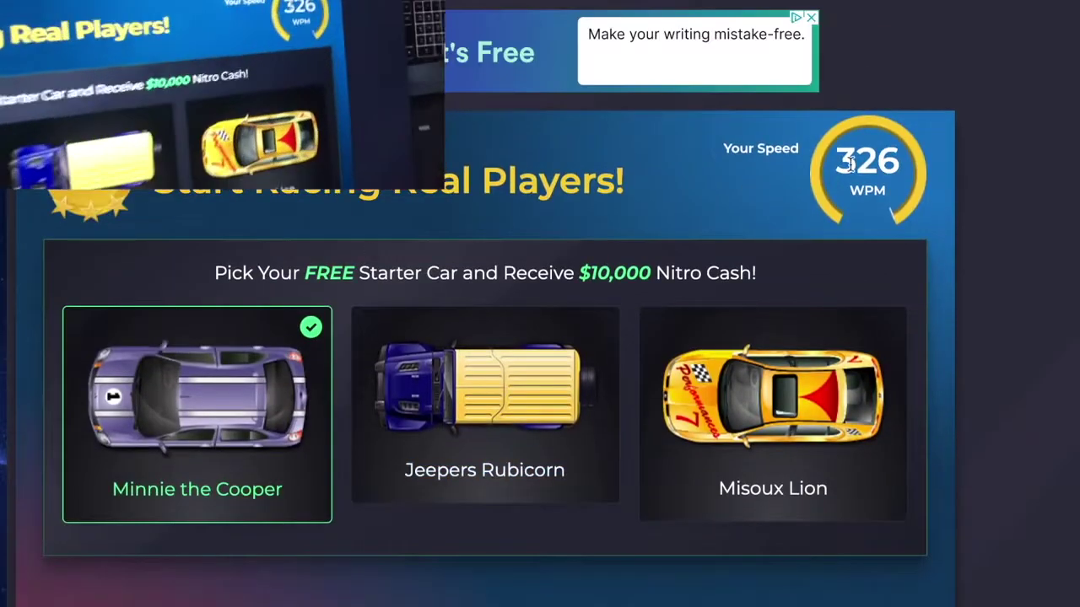
pyautogui.doubleClick(862, 163)
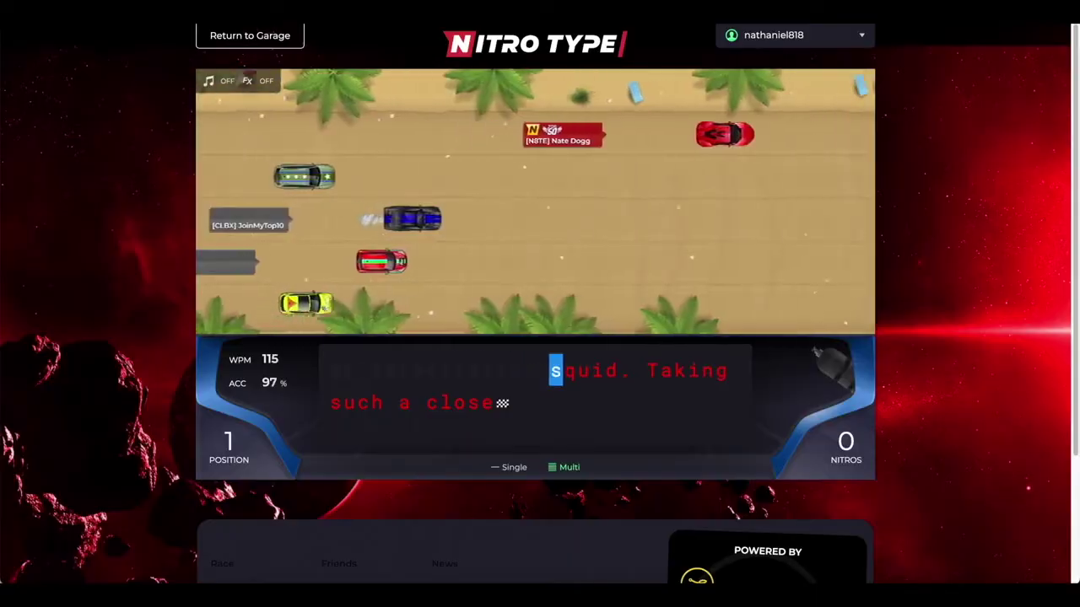
# Enter the closing race text "squid. Taking such a close" in one beach race and "changed the" in another.
pyautogui.write('squid. Taking such a cl')
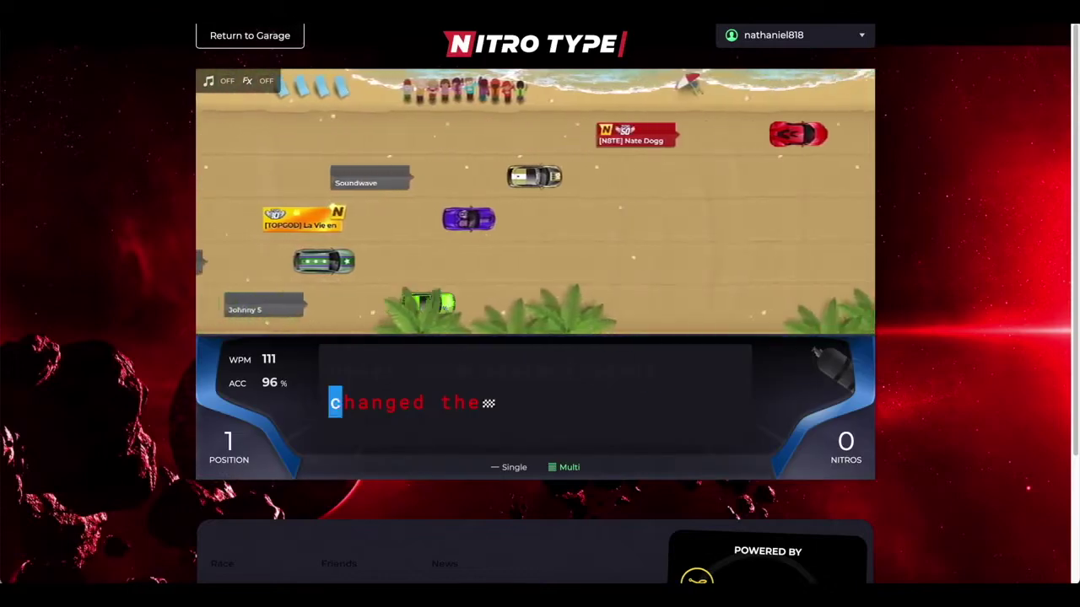
pyautogui.write('changed')
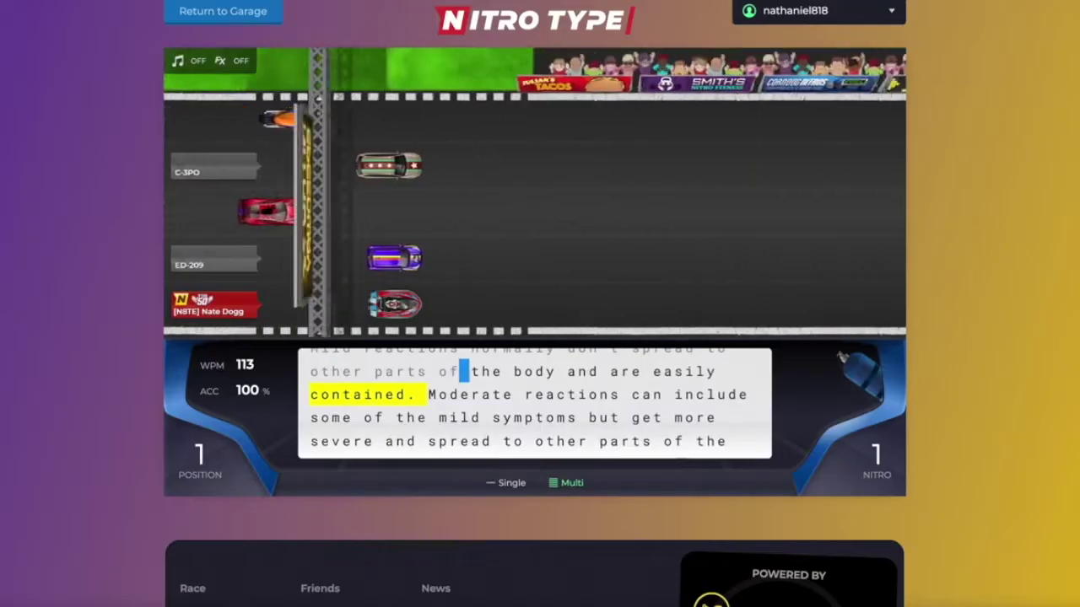
# Enter "the body and are easily", use a nitro to skip the highlighted word "contained.", and continue with "Moderate".
pyautogui.write('the body and are easi')
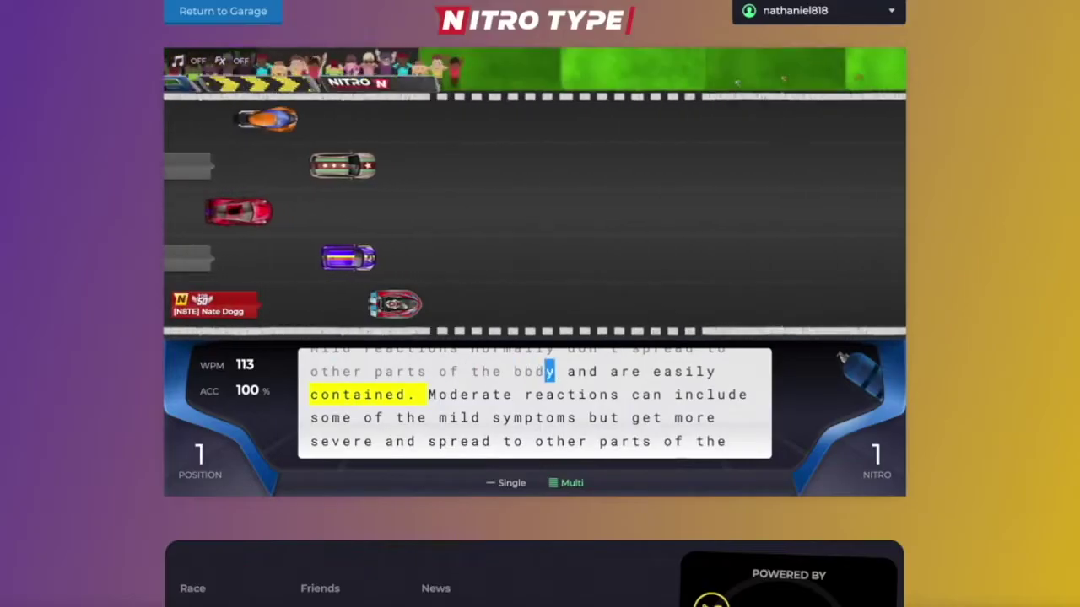
pyautogui.write('ly')
pyautogui.press('Return')
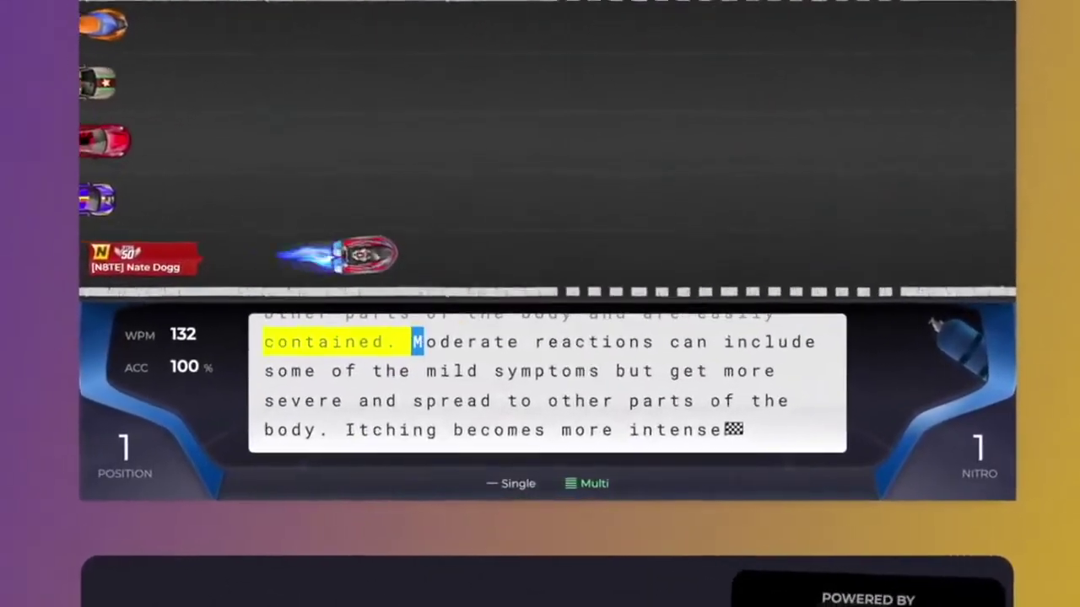
pyautogui.write('Moderate')
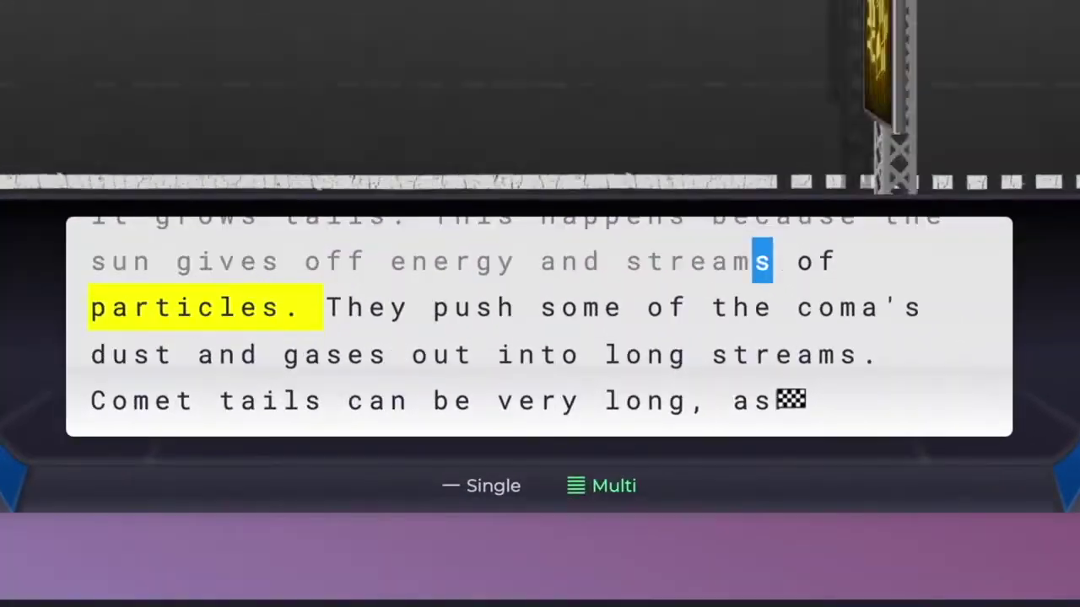
# Finish "streams of", use a nitro on the highlighted word "particles.", and continue with "They push some of".
pyautogui.write('s off energy and streams of')
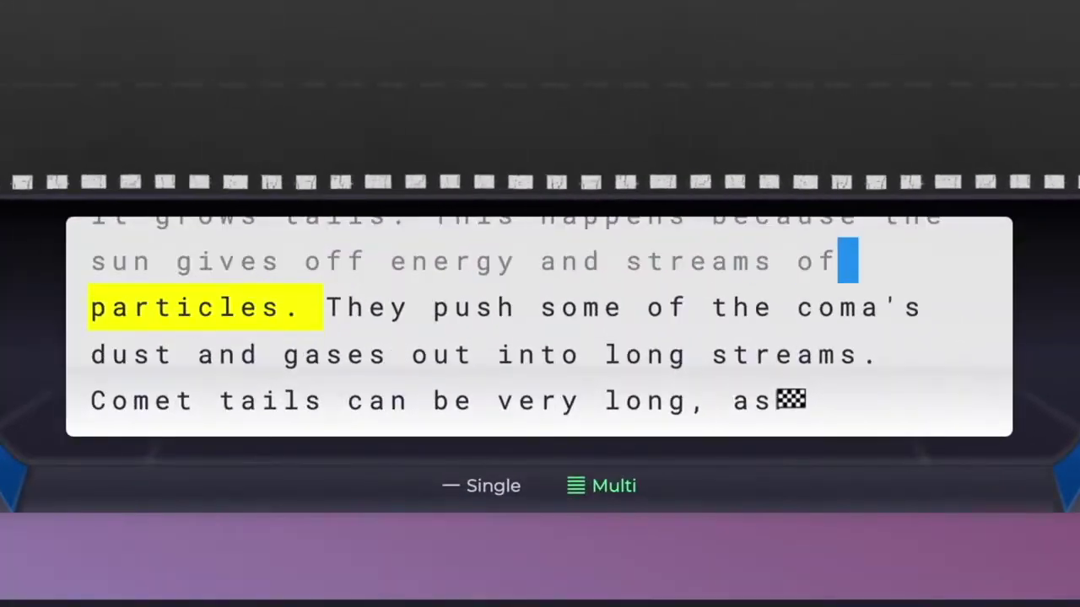
pyautogui.press('Return')
pyautogui.write('They push some of')
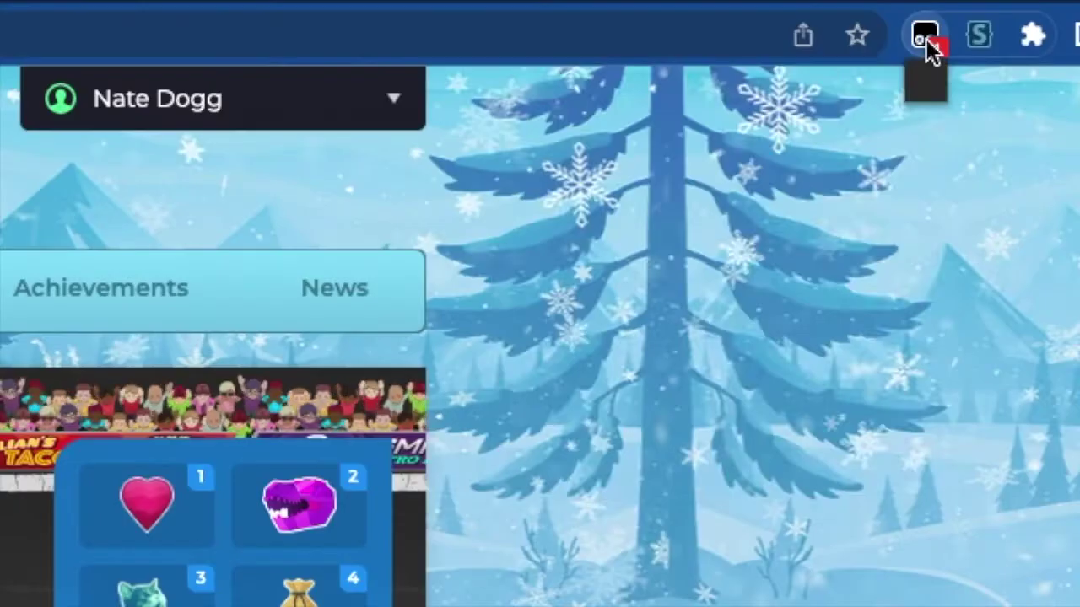
# Set highlightColor to 'yellow' in the NitroType Perfect Nitros userscript and save the script.
pyautogui.click(925, 36)
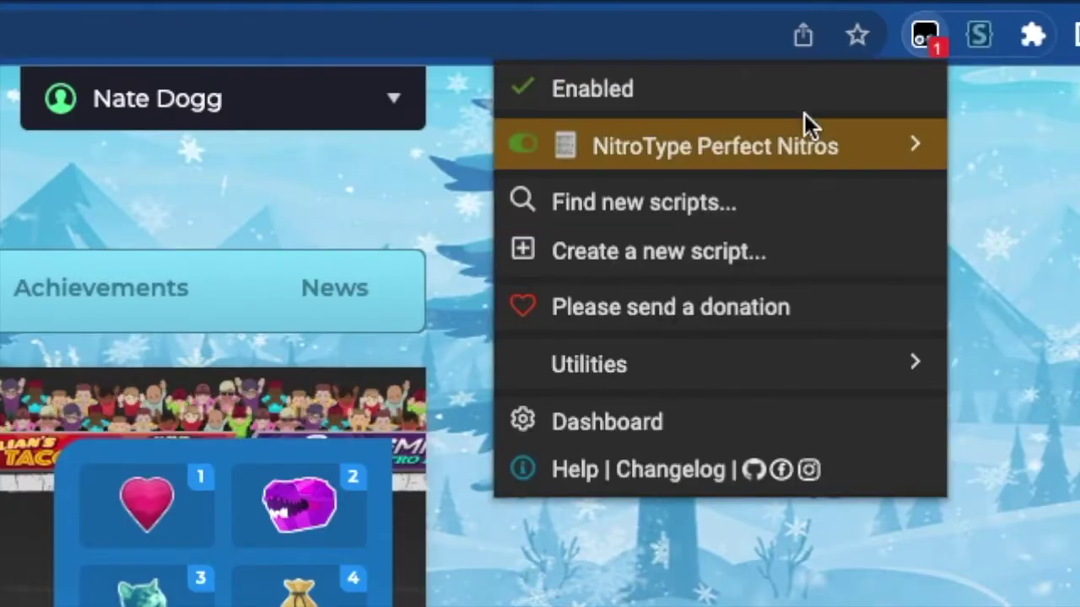
pyautogui.click(913, 148)
pyautogui.click(779, 210)
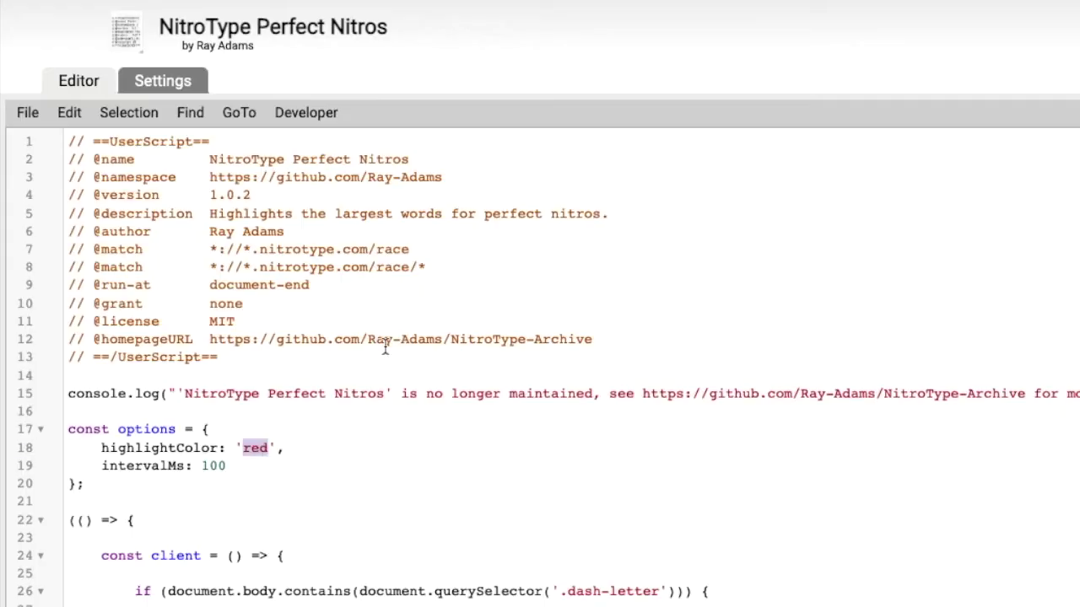
pyautogui.write('w')
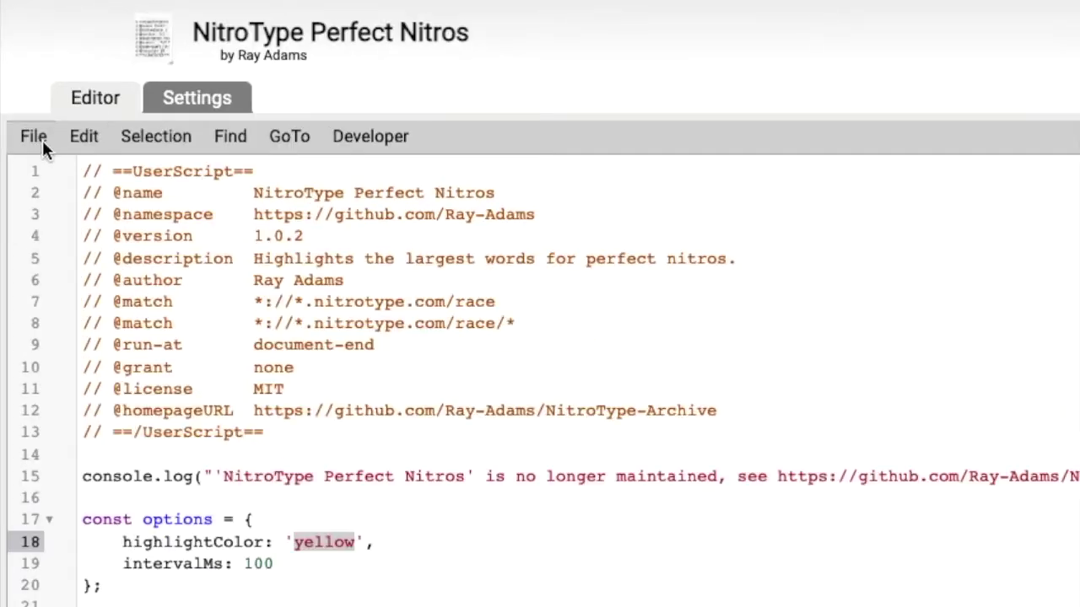
pyautogui.click(29, 114)
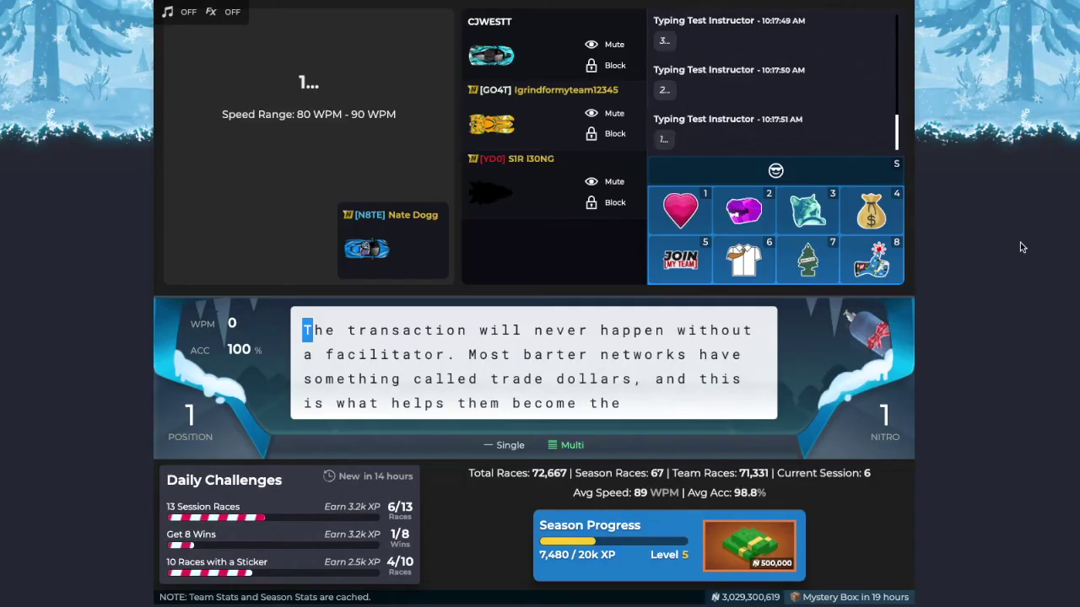
# Enter the race passage "The transaction will never happen without a facilitator.".
pyautogui.write('The trans')
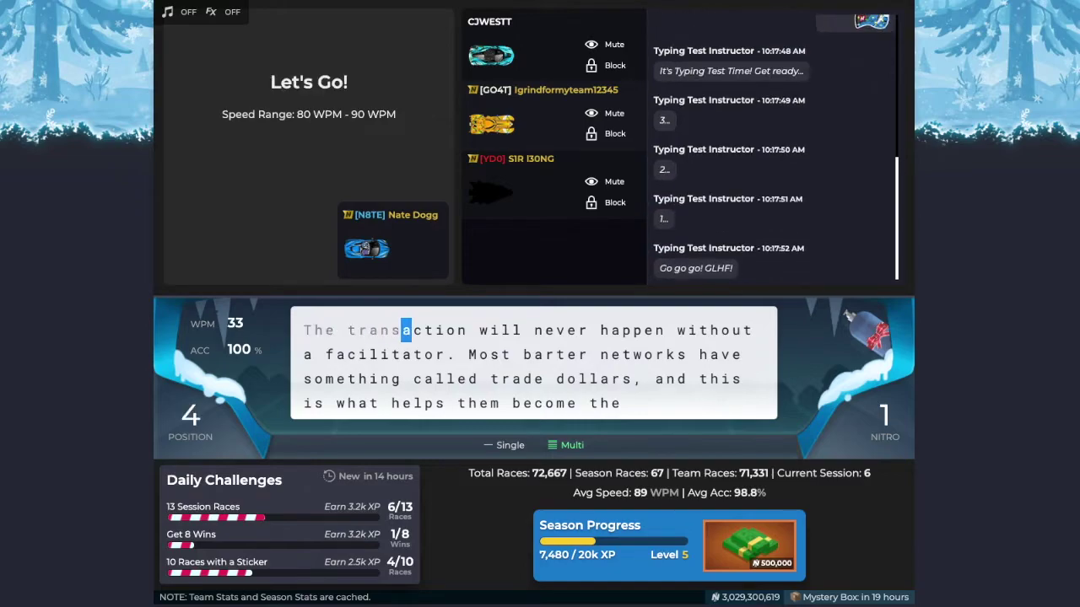
pyautogui.write('happ')
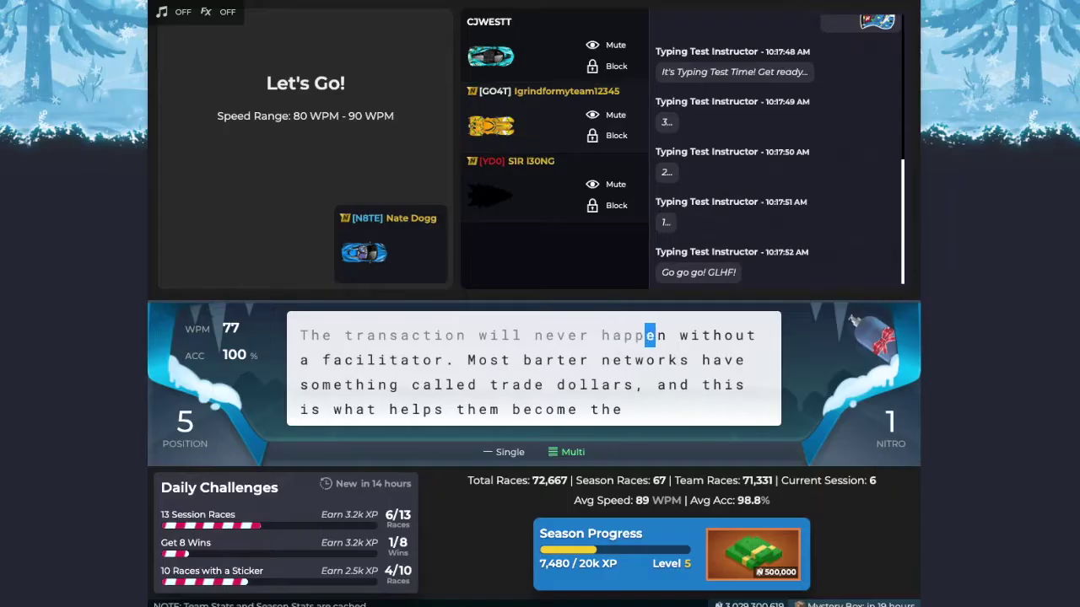
pyautogui.write('a facilitator.')
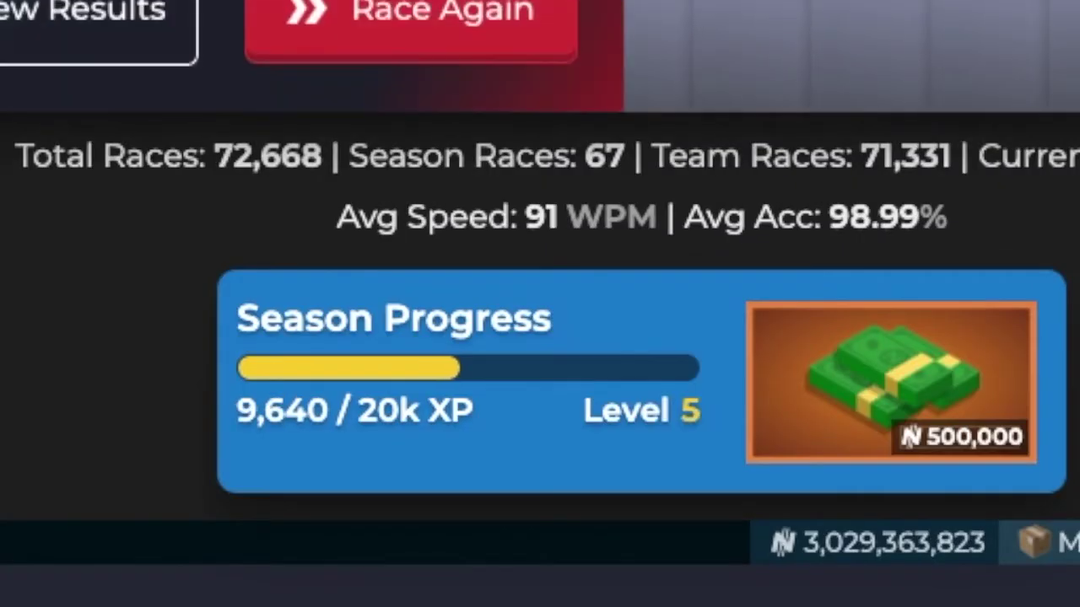
# Examine the race statistics below the finished race and the earlier messages in the race chat.
pyautogui.moveTo(58, 174); pyautogui.dragTo(592, 184)
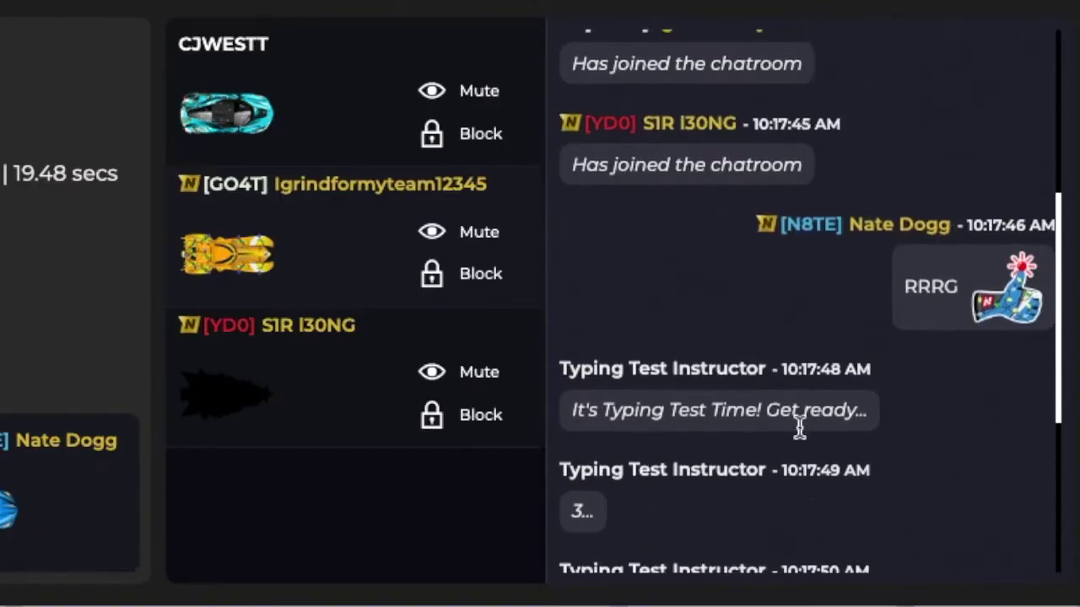
pyautogui.scroll(5, 1079, 429)
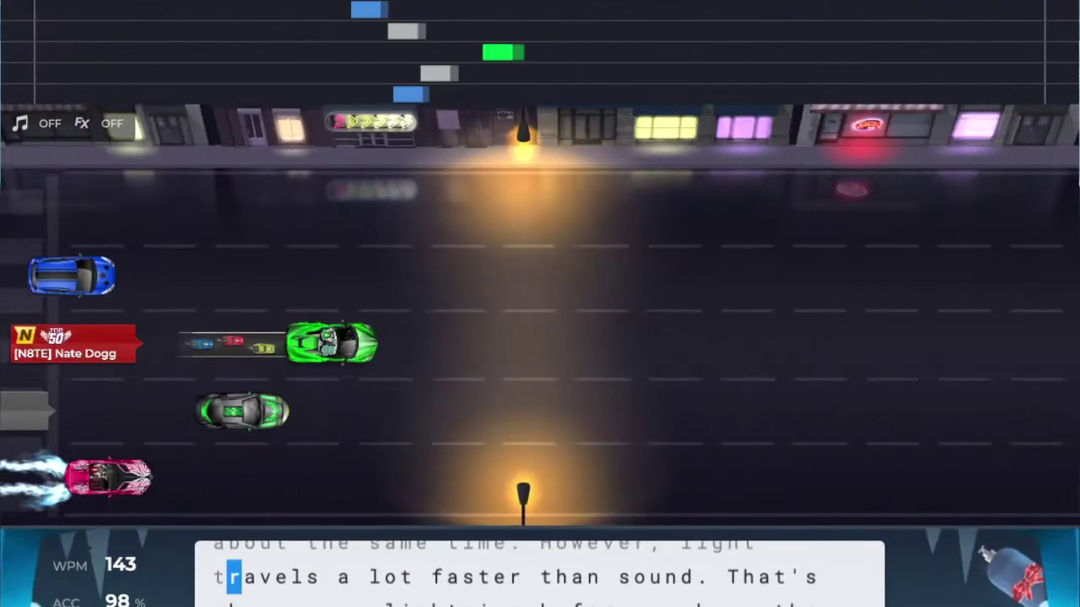
# Continue the night-street race passage from "travels a lot faster than sound.".
pyautogui.write('ravels a lo')
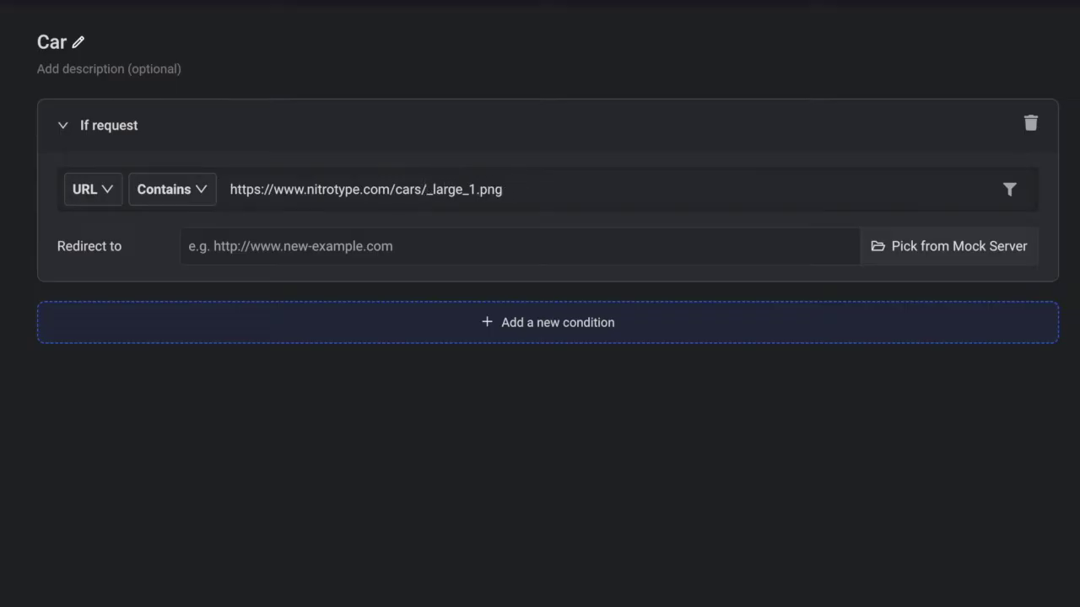
pyautogui.write('100')
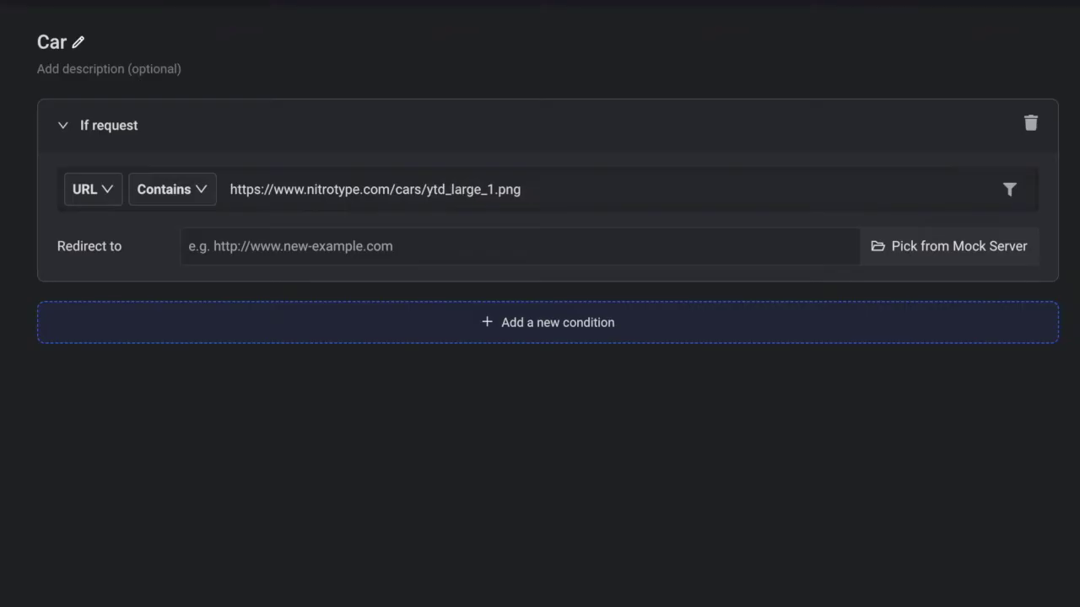
pyautogui.press('BackSpace')
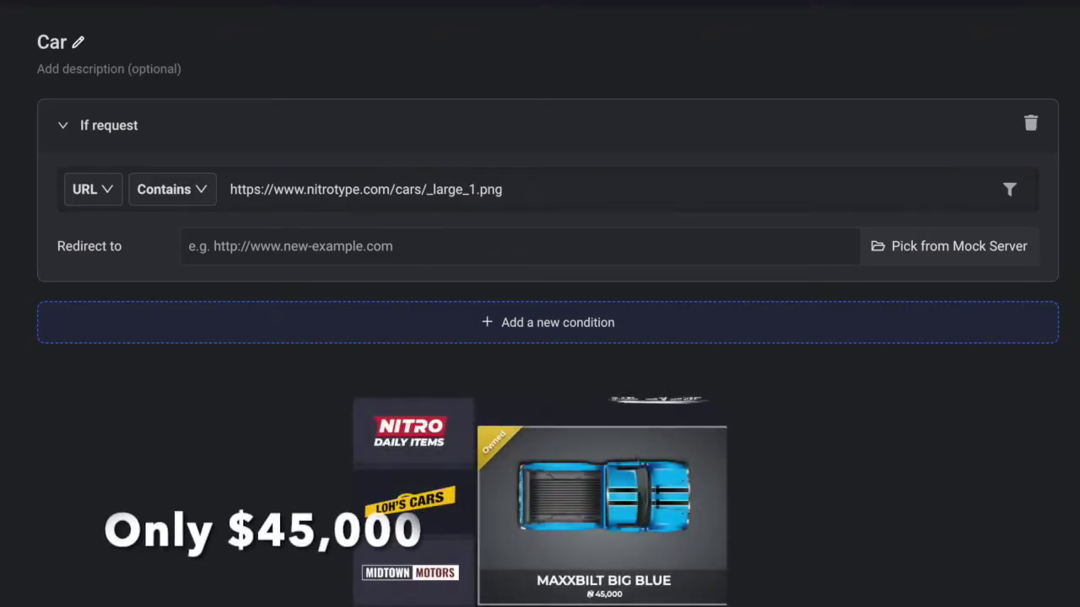
pyautogui.write('63')
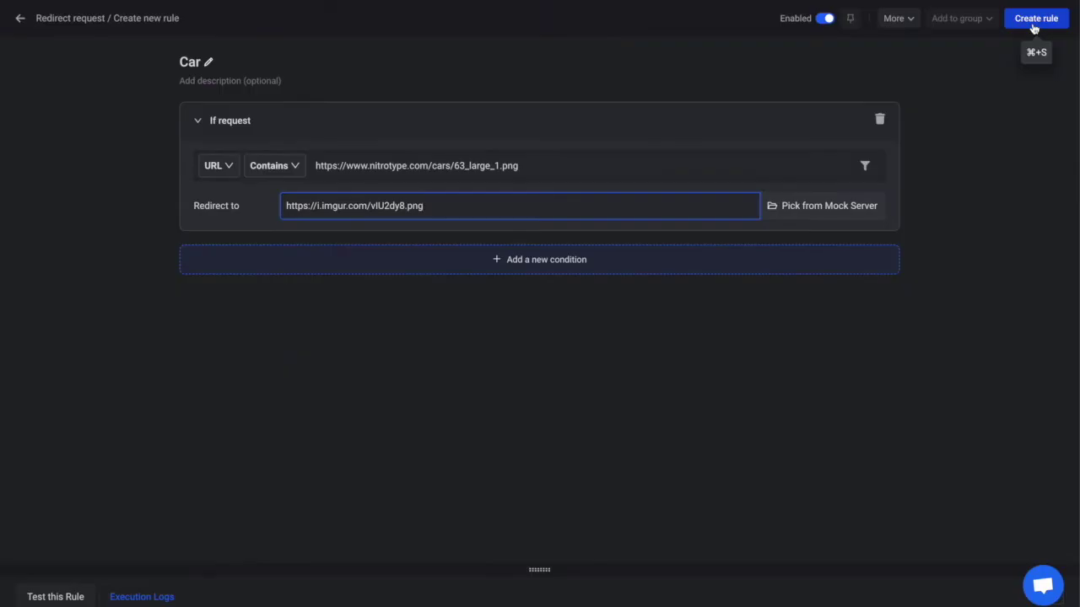
pyautogui.click(1034, 21)
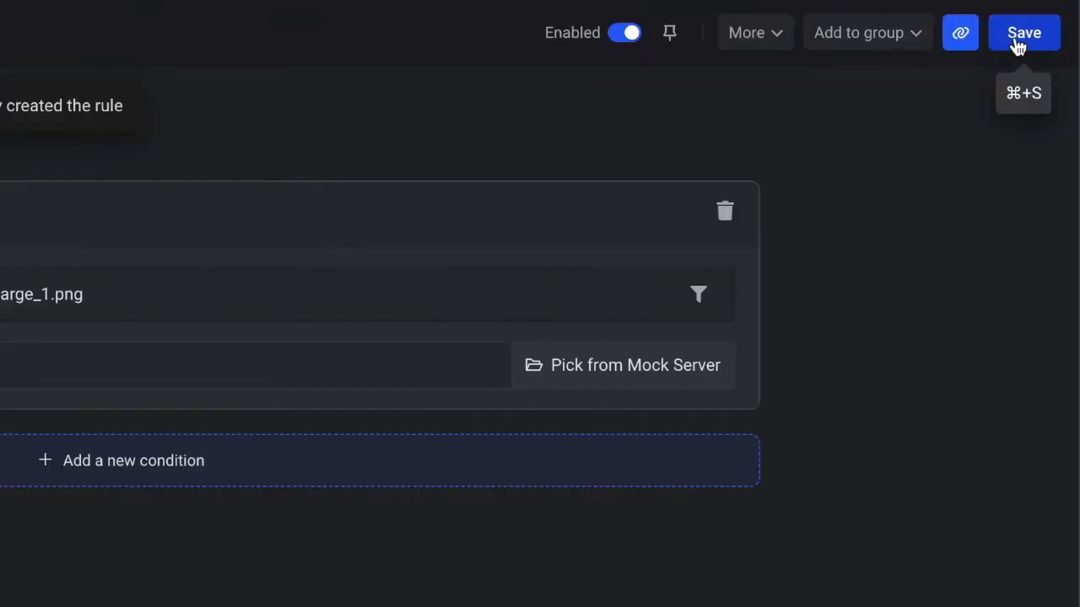
pyautogui.click(1018, 42)
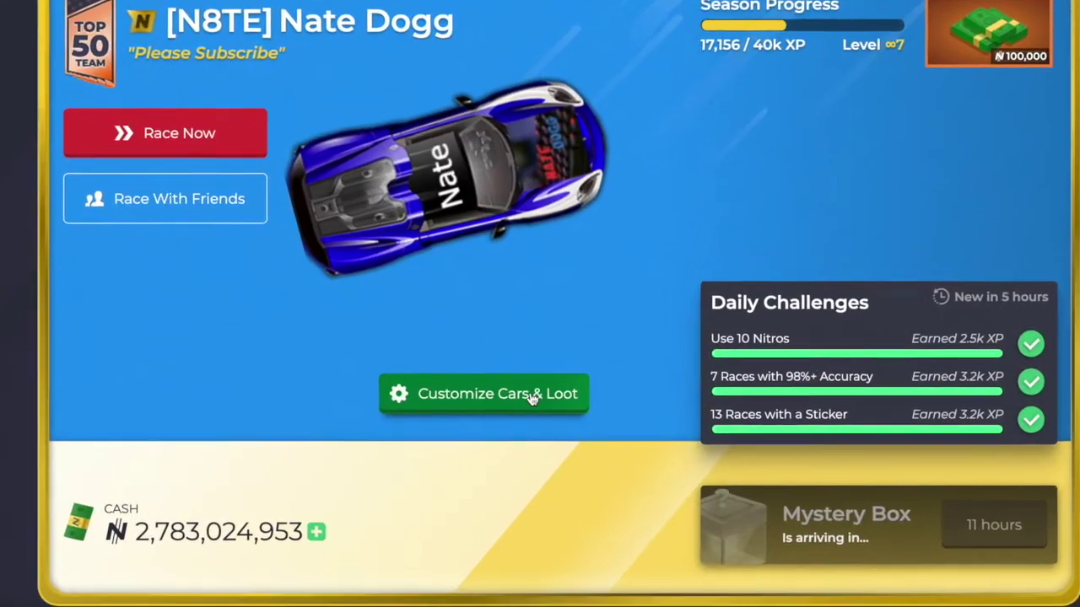
# Open the garage's paint options and try the orange-red and lime-green paints on the custom car.
pyautogui.click(526, 401)
pyautogui.click(782, 152)
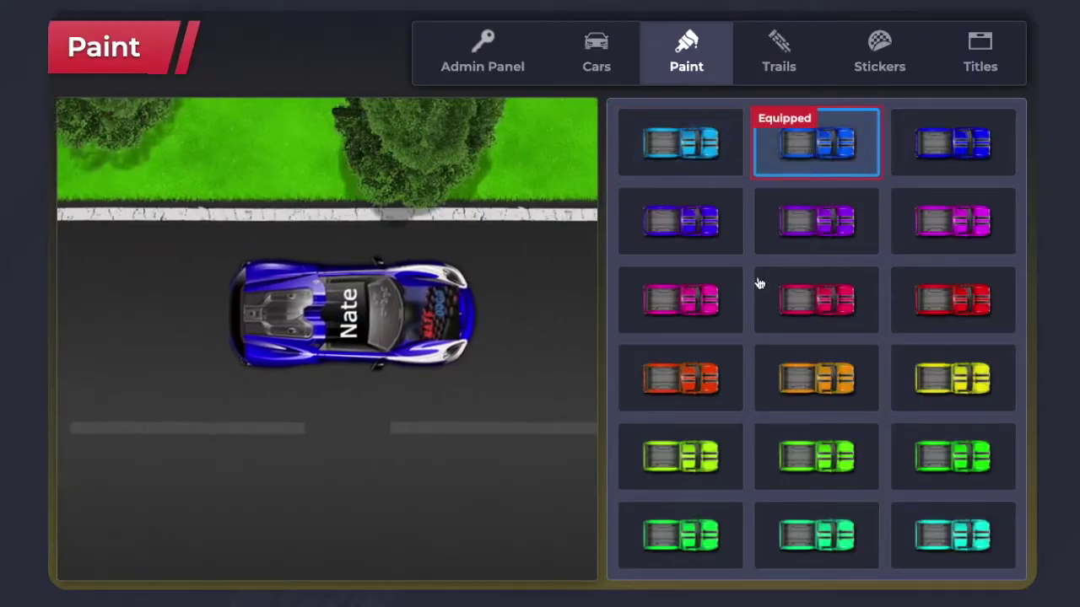
pyautogui.click(694, 378)
pyautogui.click(815, 447)
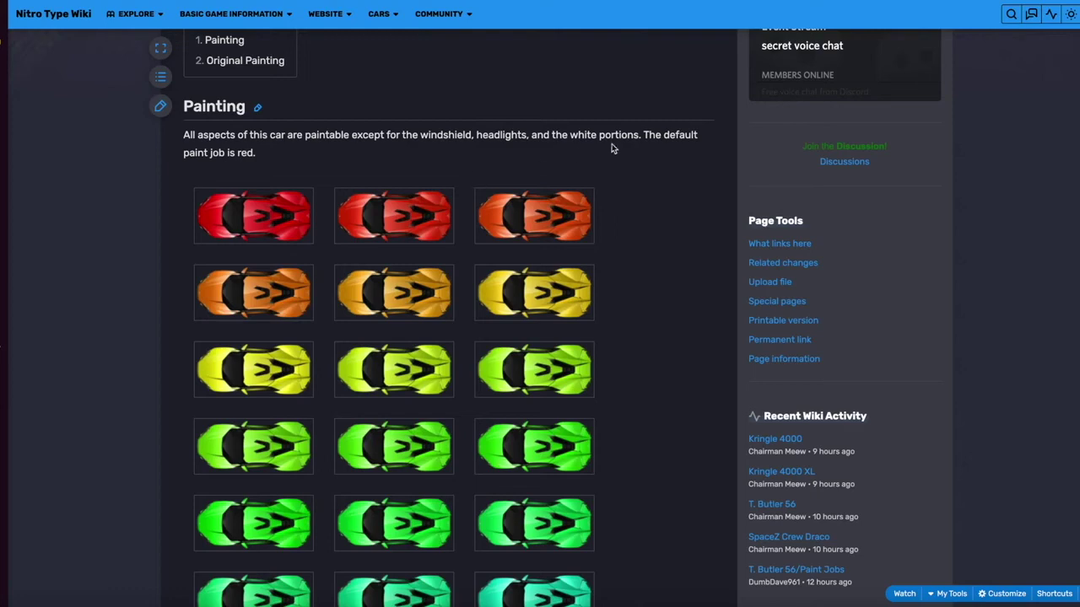
# Examine the car's paint variants in the Painting and Original Painting sections of the Nitro Type Wiki.
pyautogui.scroll(-1, 612, 143)
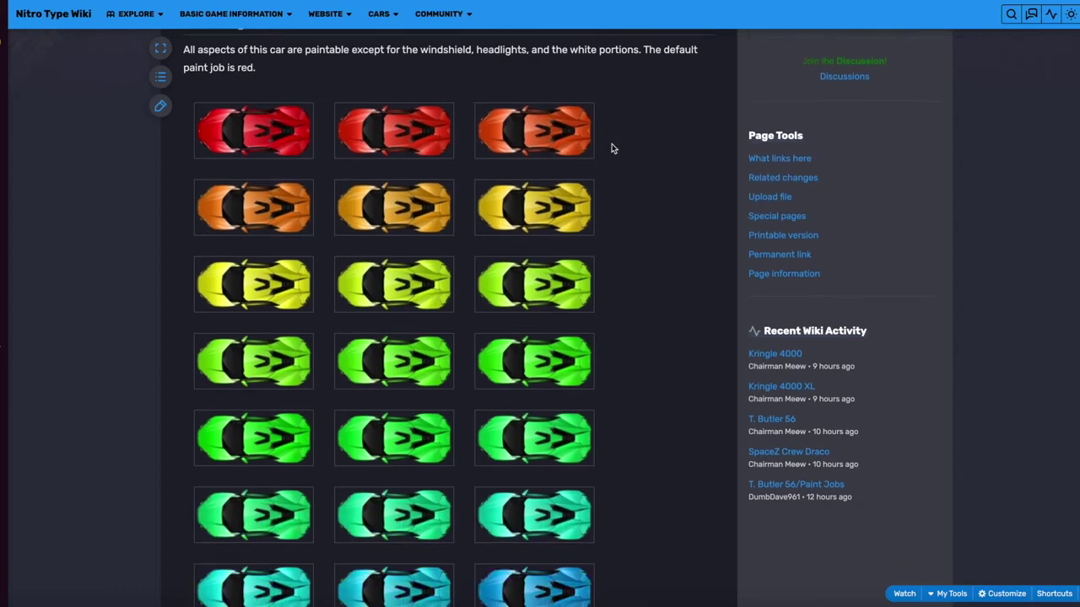
pyautogui.scroll(-8, 613, 149)
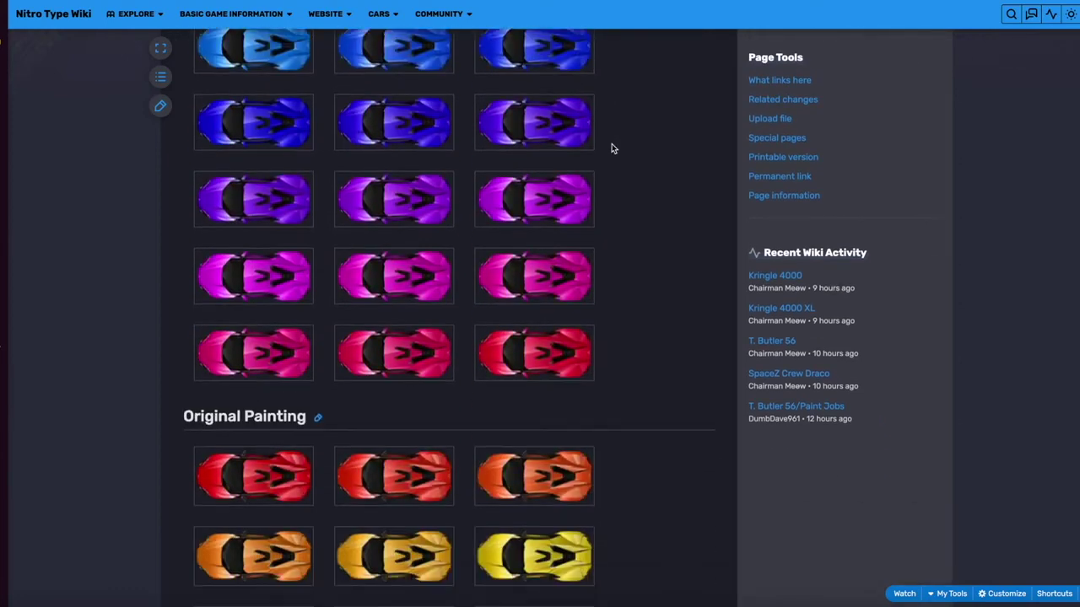
pyautogui.scroll(9, 613, 148)
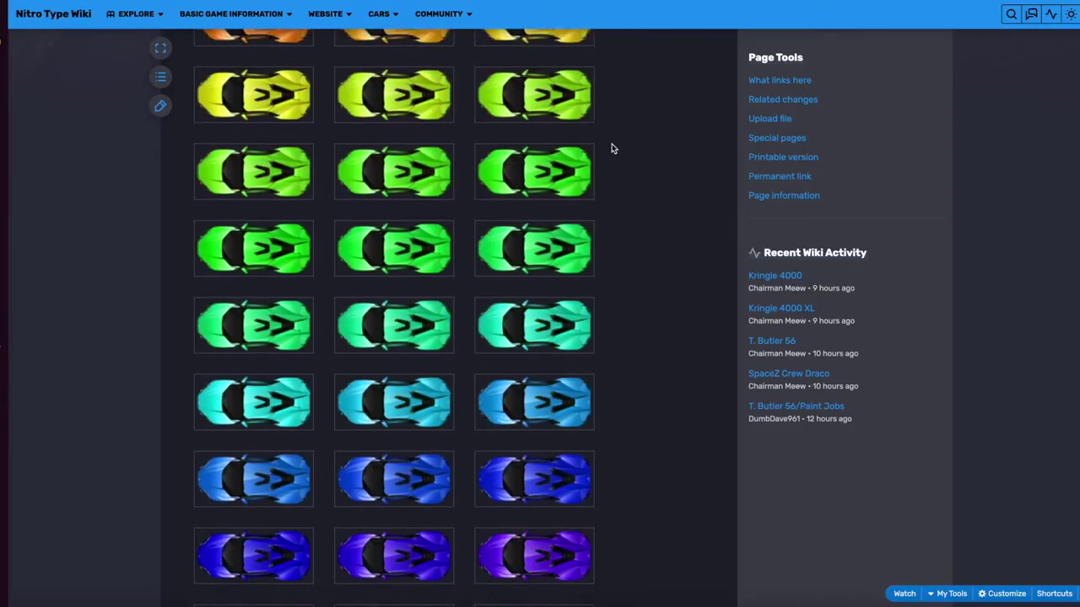
pyautogui.scroll(1, 613, 149)
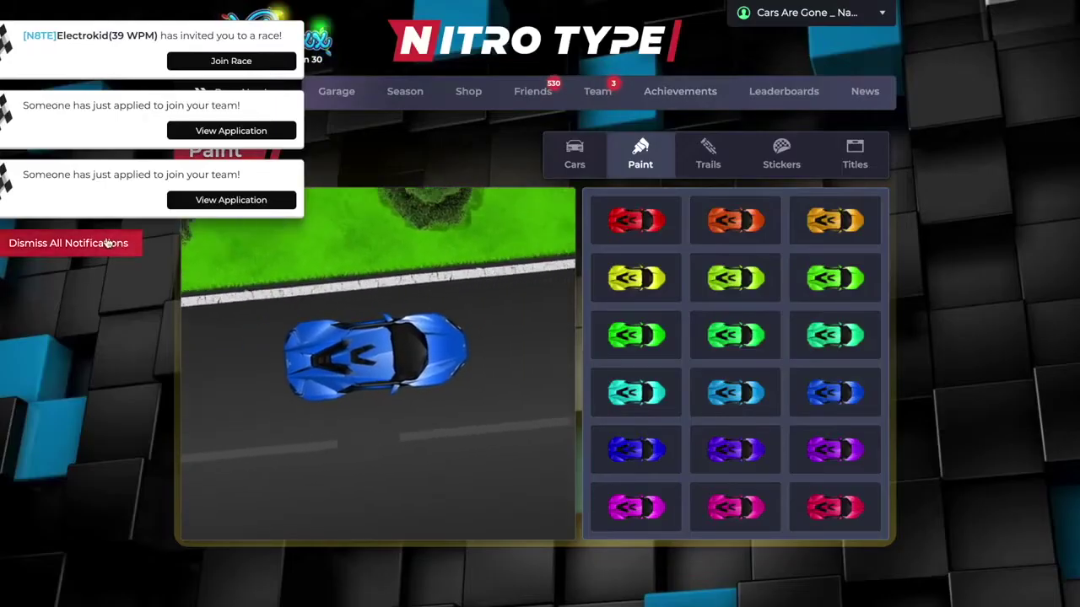
# Dismiss all notifications on the Nitro Type paint page and inspect the page's elements.
pyautogui.click(106, 244)
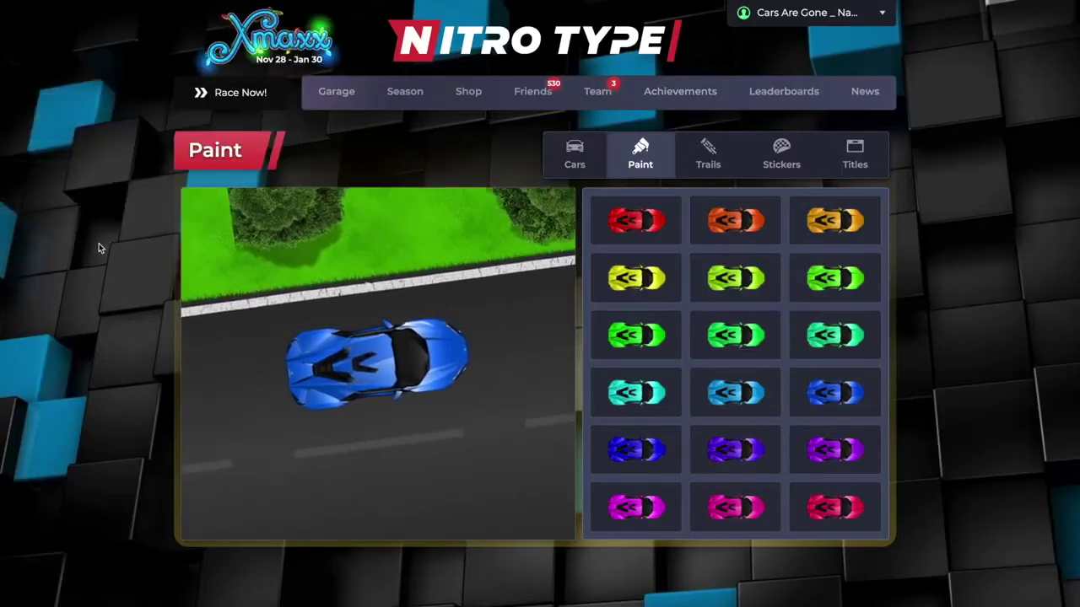
pyautogui.rightClick(99, 243)
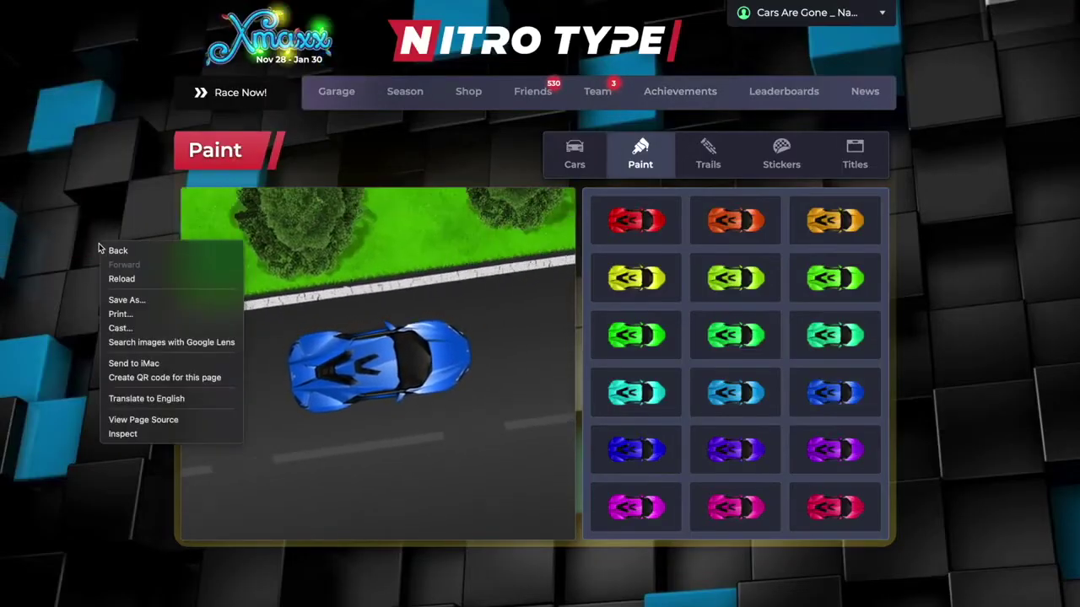
pyautogui.click(142, 433)
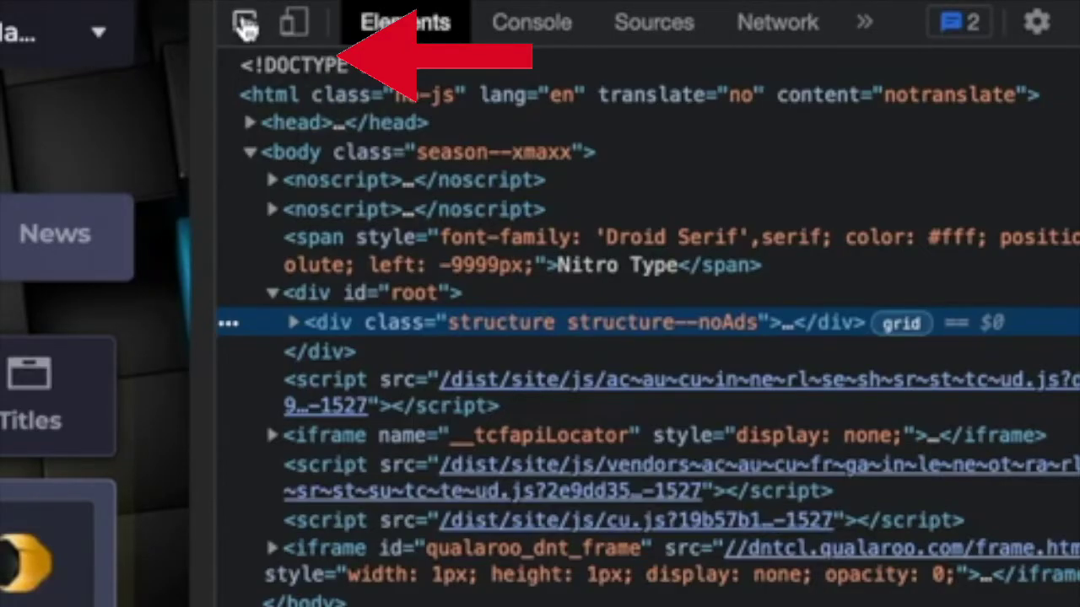
# Pick the red paint swatch for inspection and select the "0" value in its customizer--item-selector-item element.
pyautogui.click(245, 25)
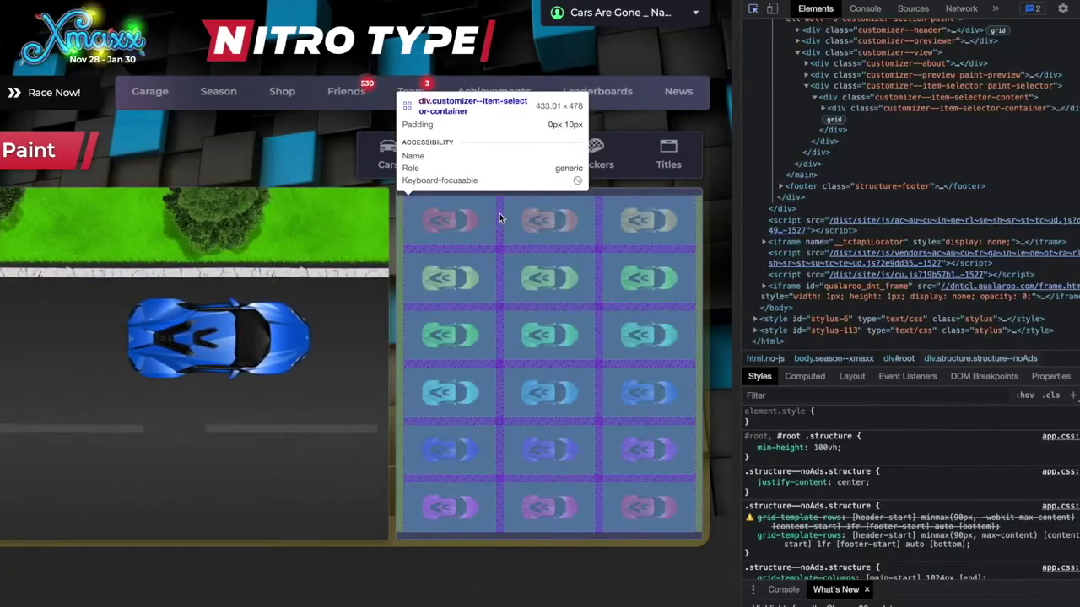
pyautogui.click(459, 221)
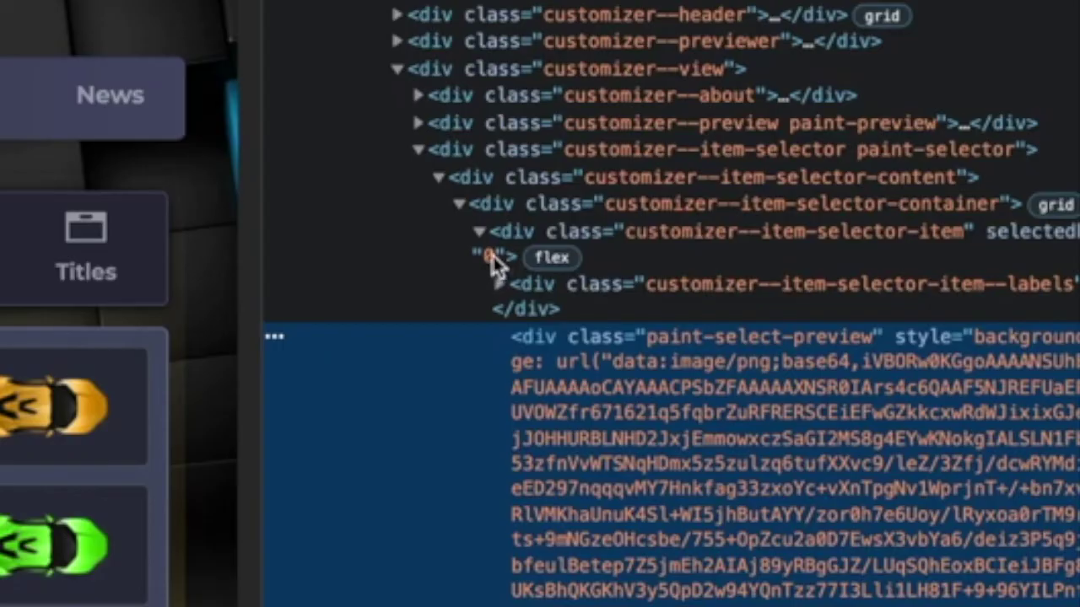
pyautogui.click(489, 256)
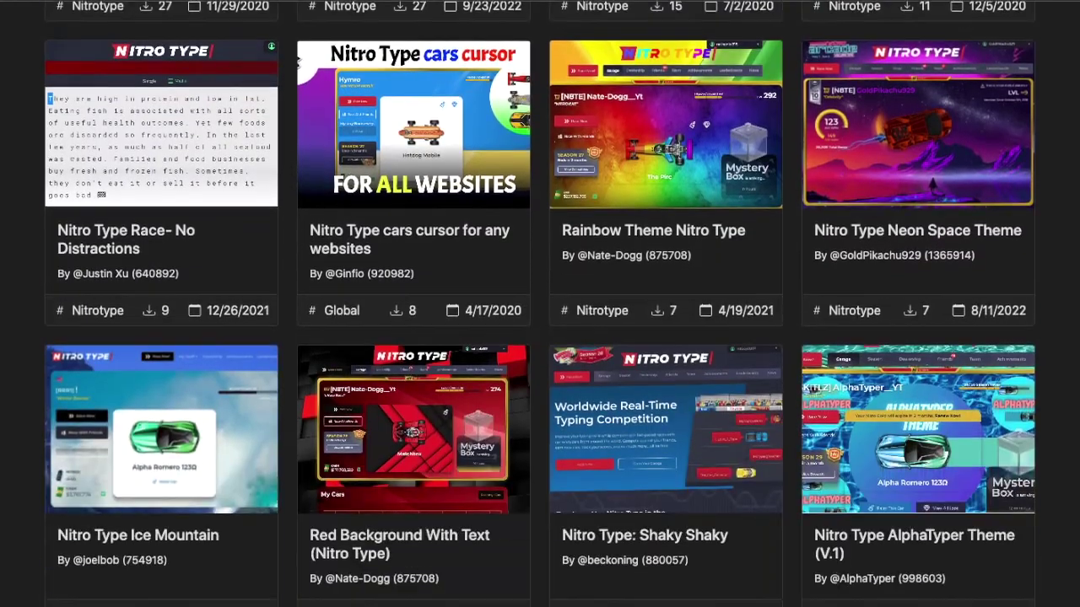
# Examine the Nitro Type themes in the userstyle gallery, from the community designs to the RetroWave, Christmas and NASCAR themes.
pyautogui.scroll(-10, 540, 303)
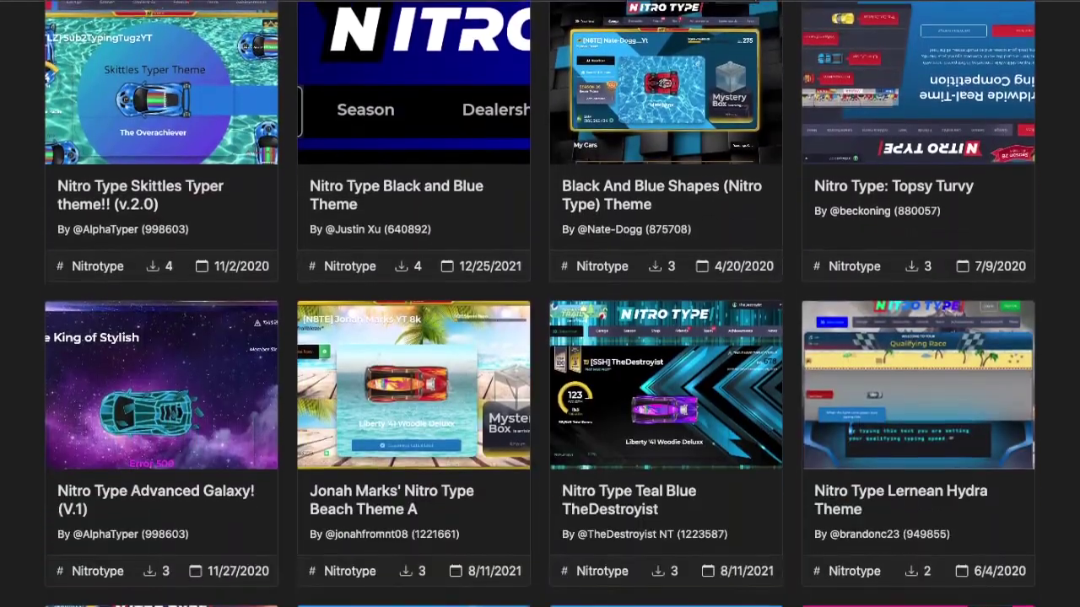
pyautogui.scroll(-6, 540, 304)
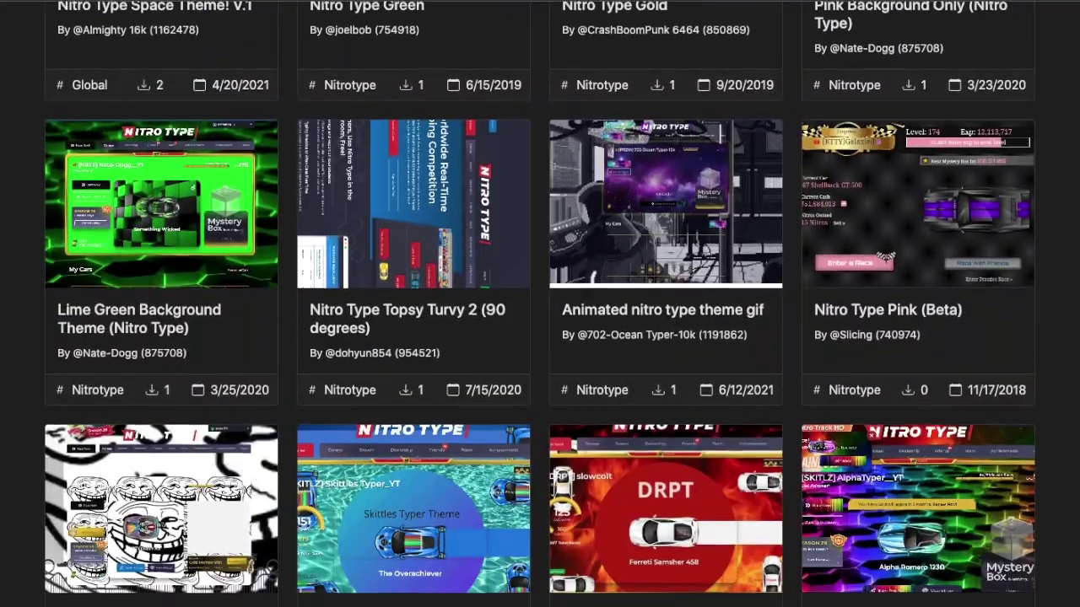
pyautogui.scroll(1, 540, 304)
pyautogui.scroll(7, 793, 156)
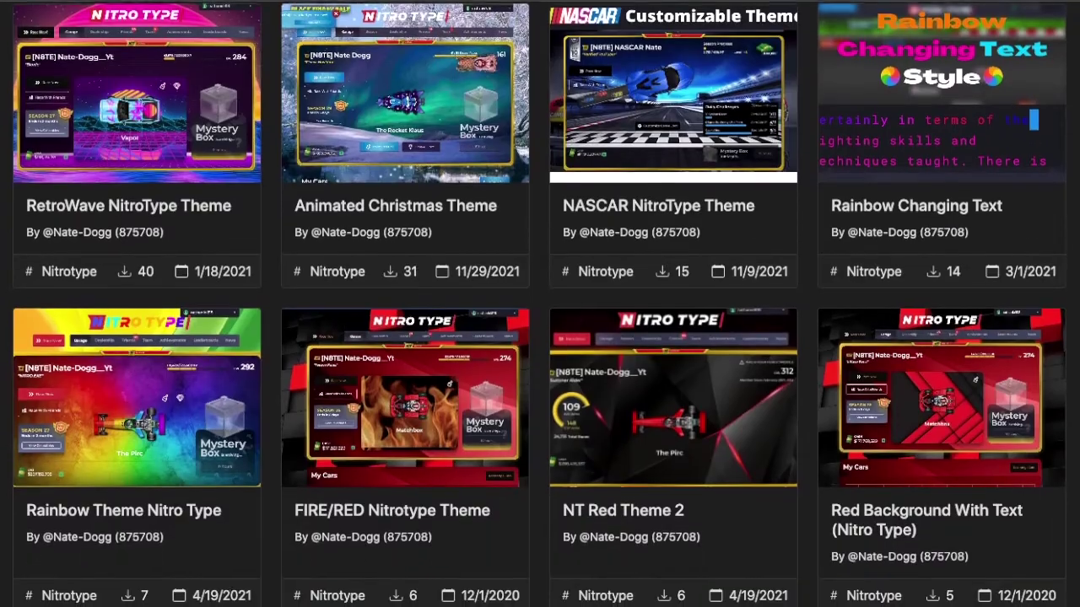
pyautogui.scroll(-1, 1012, 99)
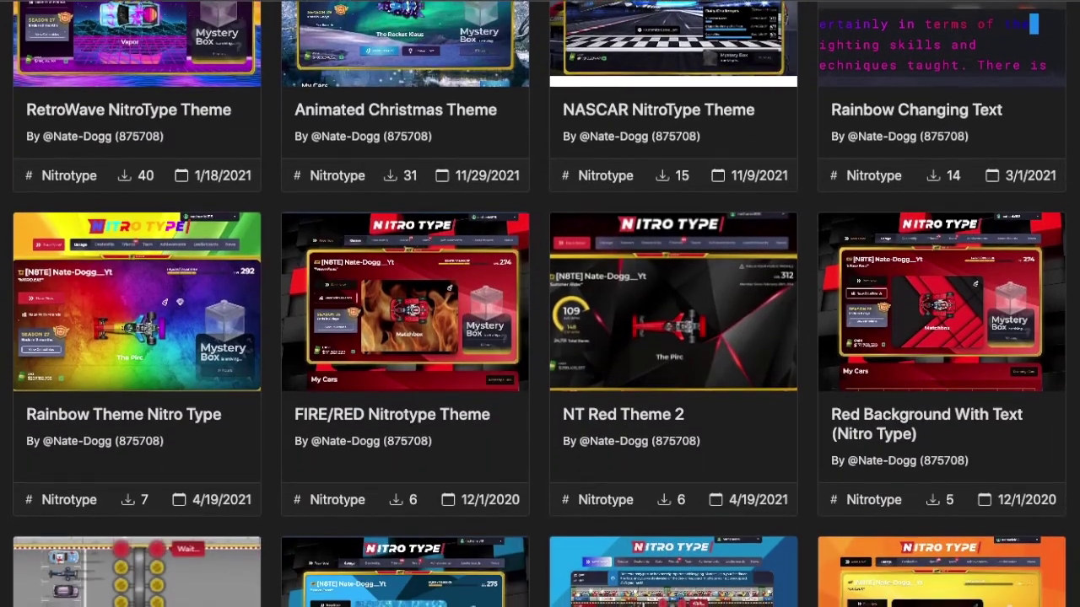
pyautogui.scroll(1, 1012, 100)
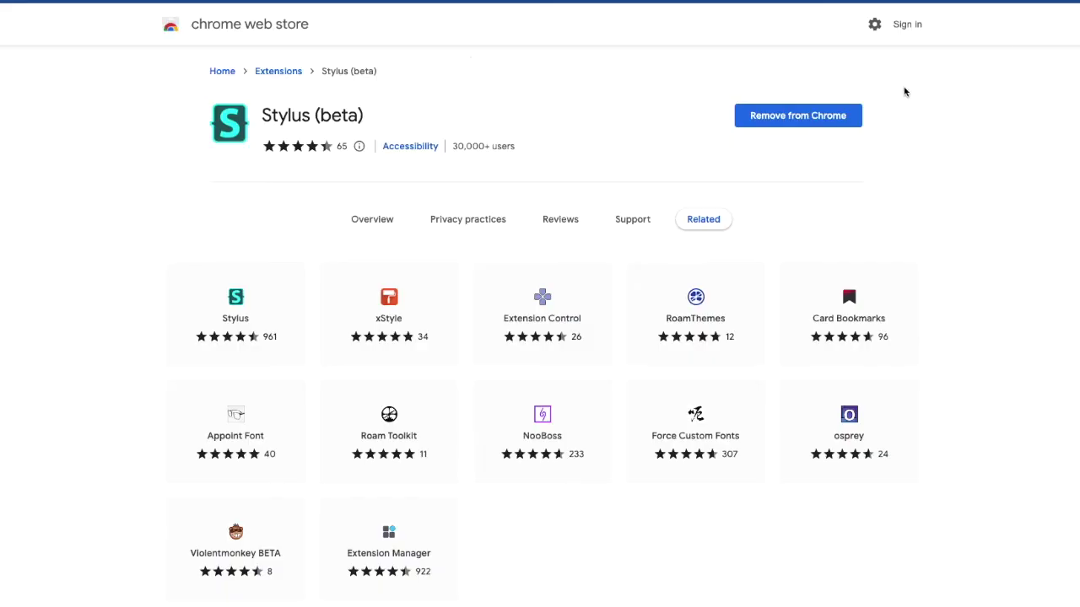